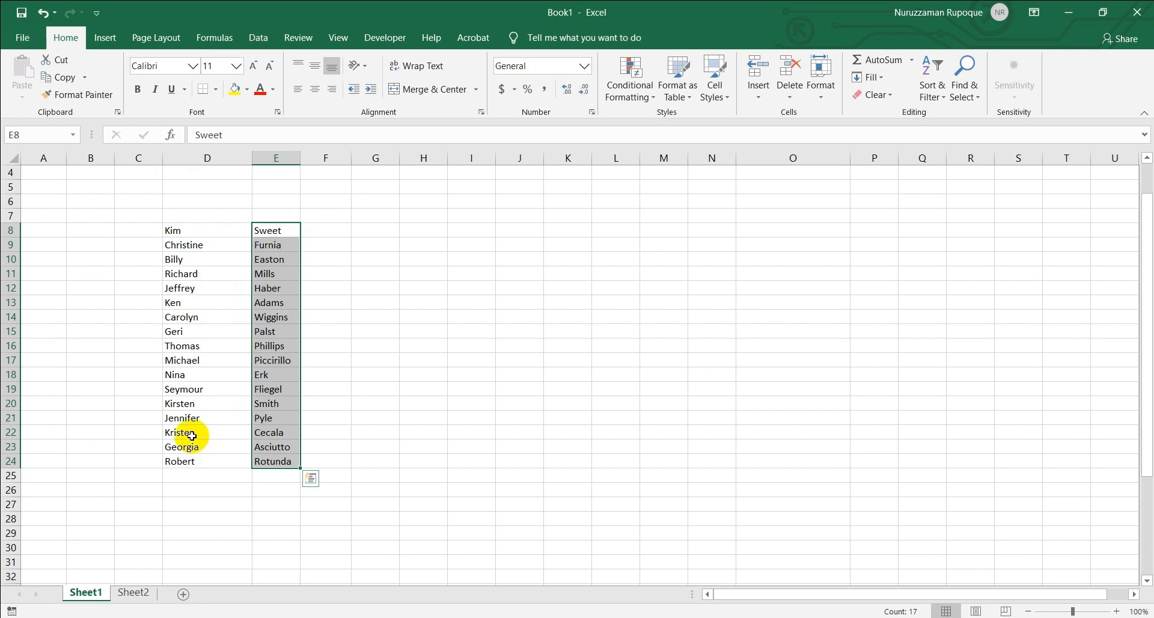
- Enter the first name from D8 into cell F8
{"action": "left_click", "coordinate": [189, 233]}
{"action": "left_click", "coordinate": [274, 228]}
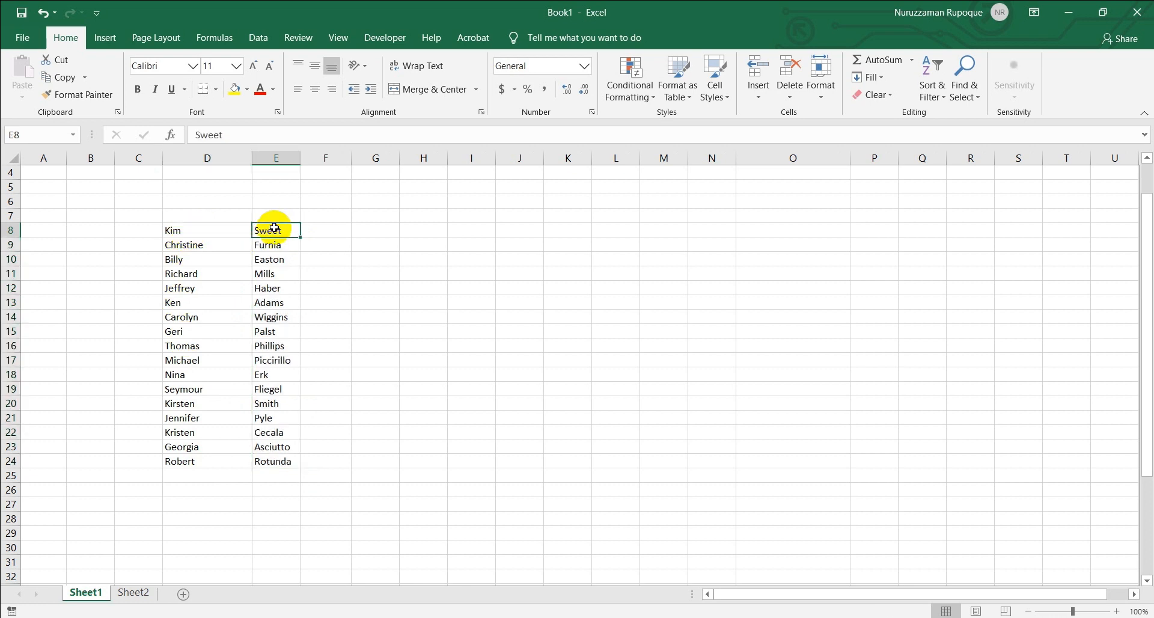
{"action": "double_click", "coordinate": [322, 230]}
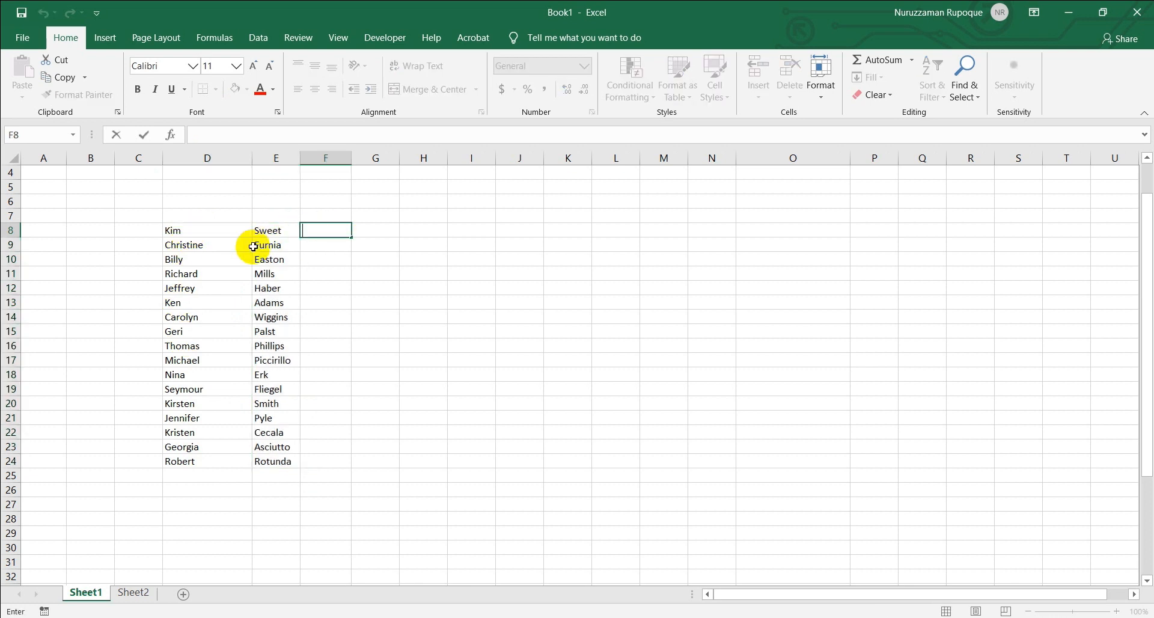
{"action": "left_click", "coordinate": [220, 230]}
{"action": "double_click", "coordinate": [174, 230]}
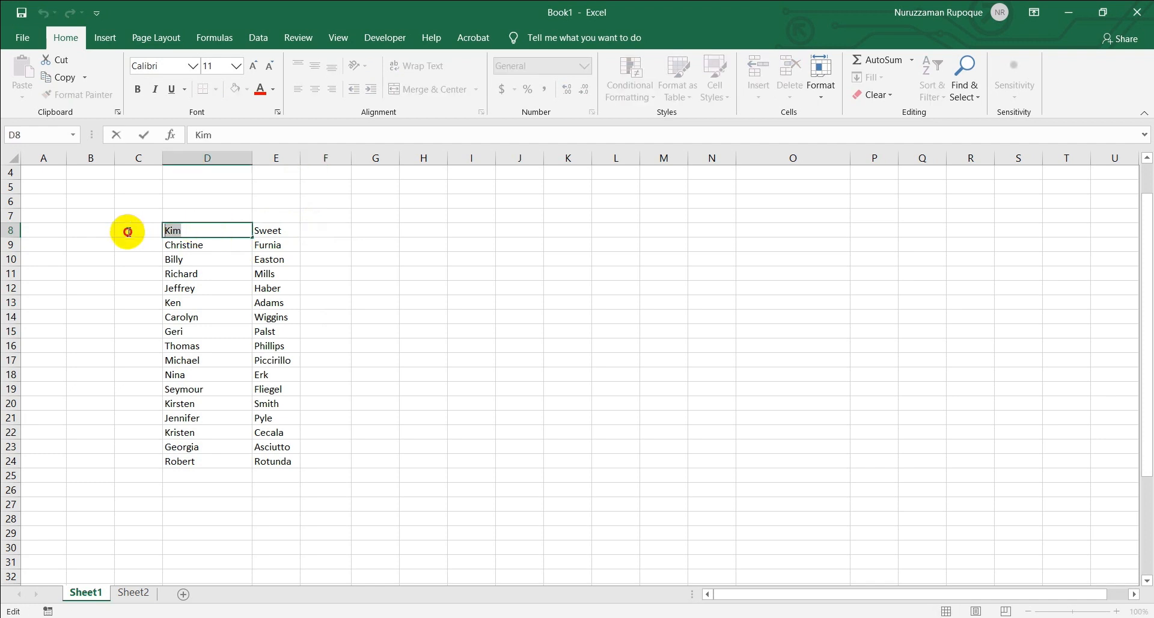
{"action": "left_click", "coordinate": [316, 234]}
{"action": "type", "text": "Kim"}
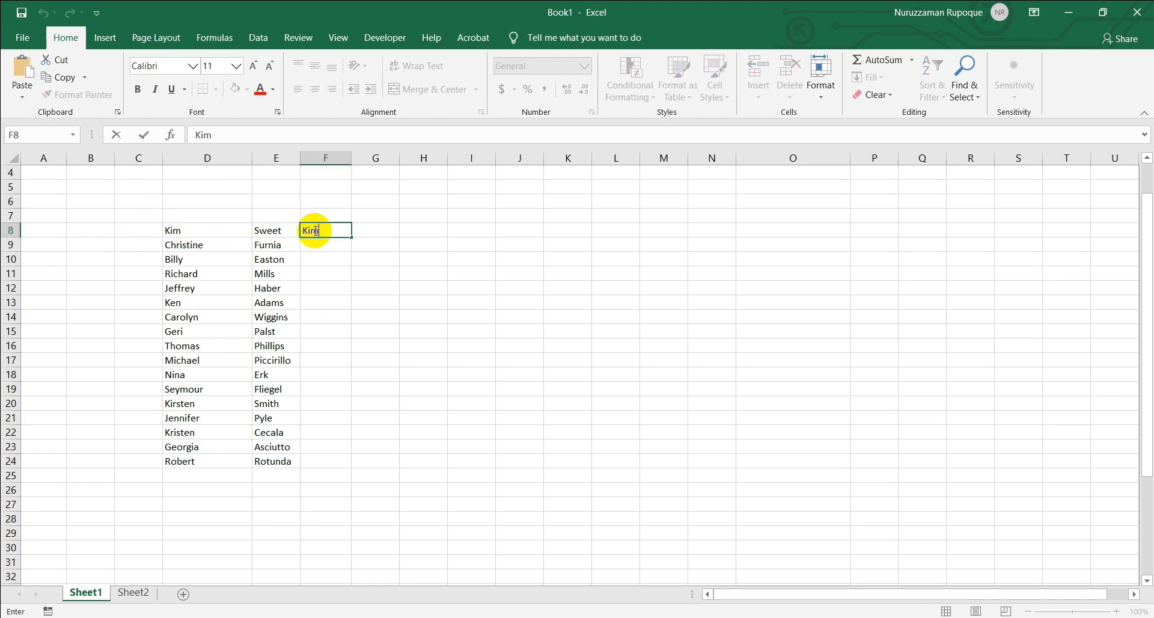
- Add the last name from E8 after the first name in F8, separated by a space
{"action": "double_click", "coordinate": [287, 231]}
{"action": "left_click_drag", "start_coordinate": [287, 230], "coordinate": [218, 217]}
{"action": "key", "text": "ctrl+c"}
{"action": "double_click", "coordinate": [333, 233]}
{"action": "key", "text": "ctrl+v"}
{"action": "key", "text": "Return"}
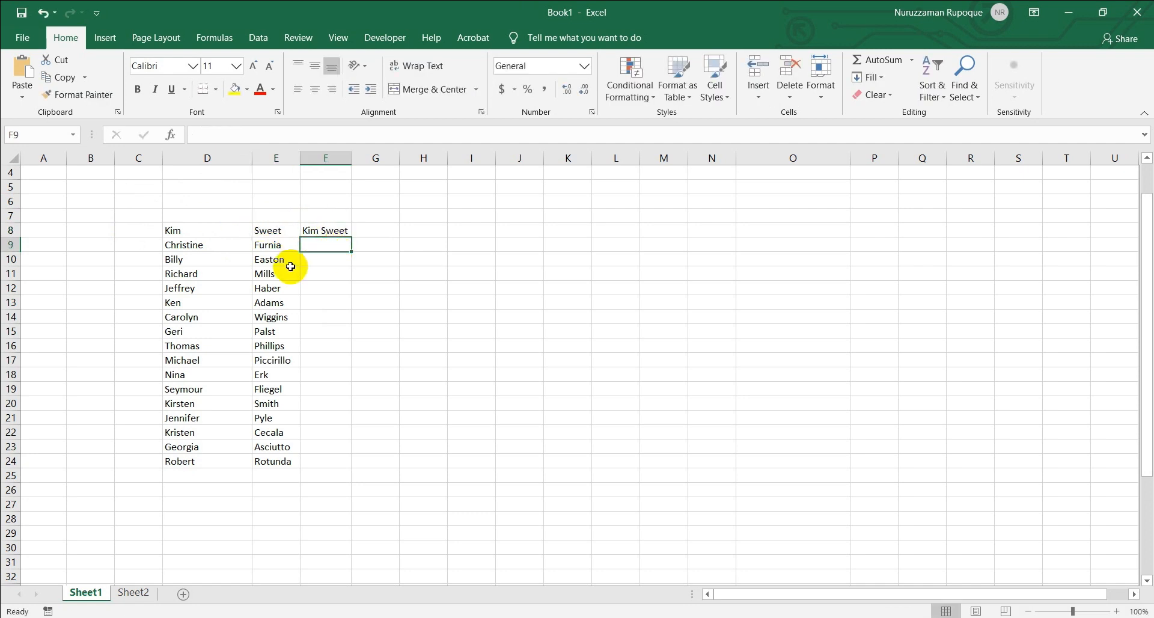
{"action": "left_click", "coordinate": [227, 230]}
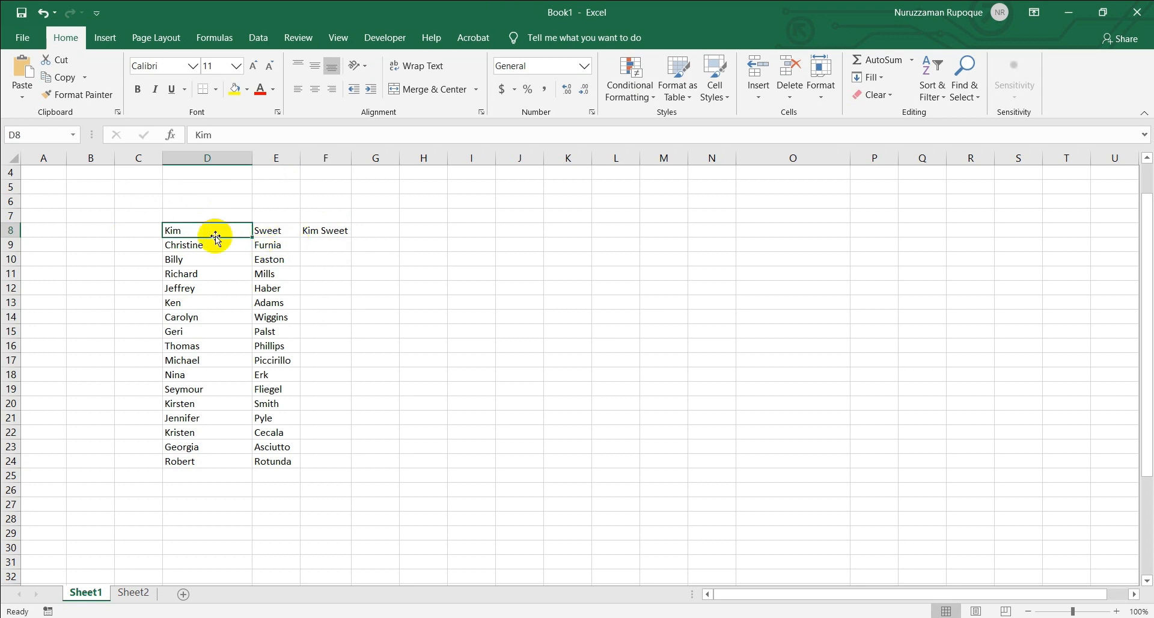
{"action": "left_click", "coordinate": [280, 234]}
{"action": "left_click", "coordinate": [202, 235]}
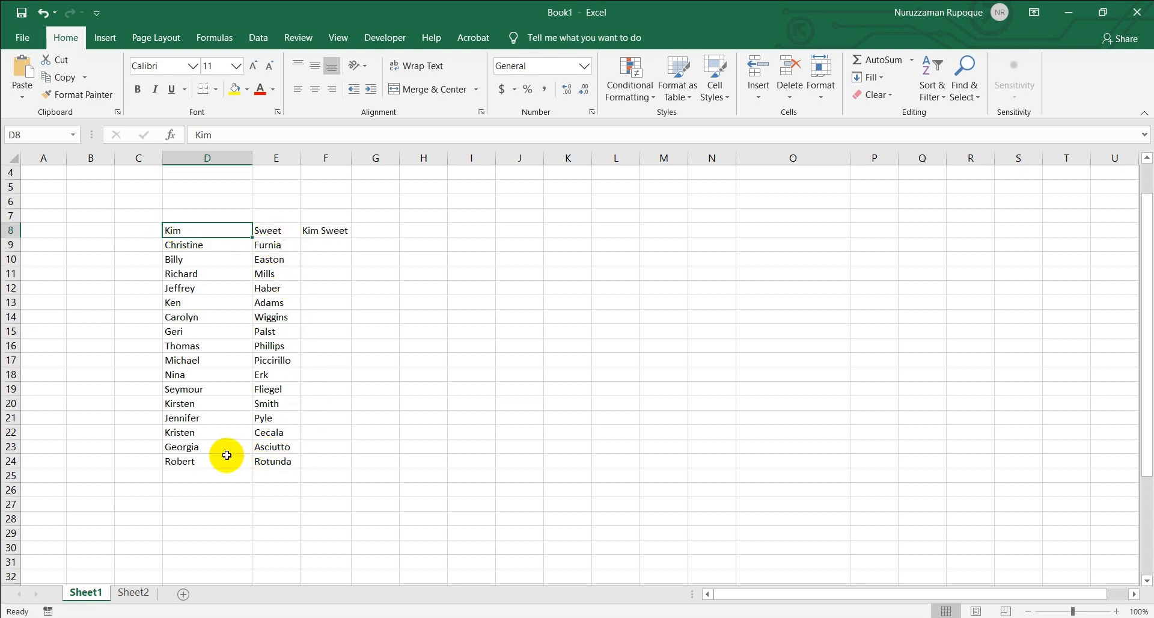
{"action": "left_click", "coordinate": [190, 156]}
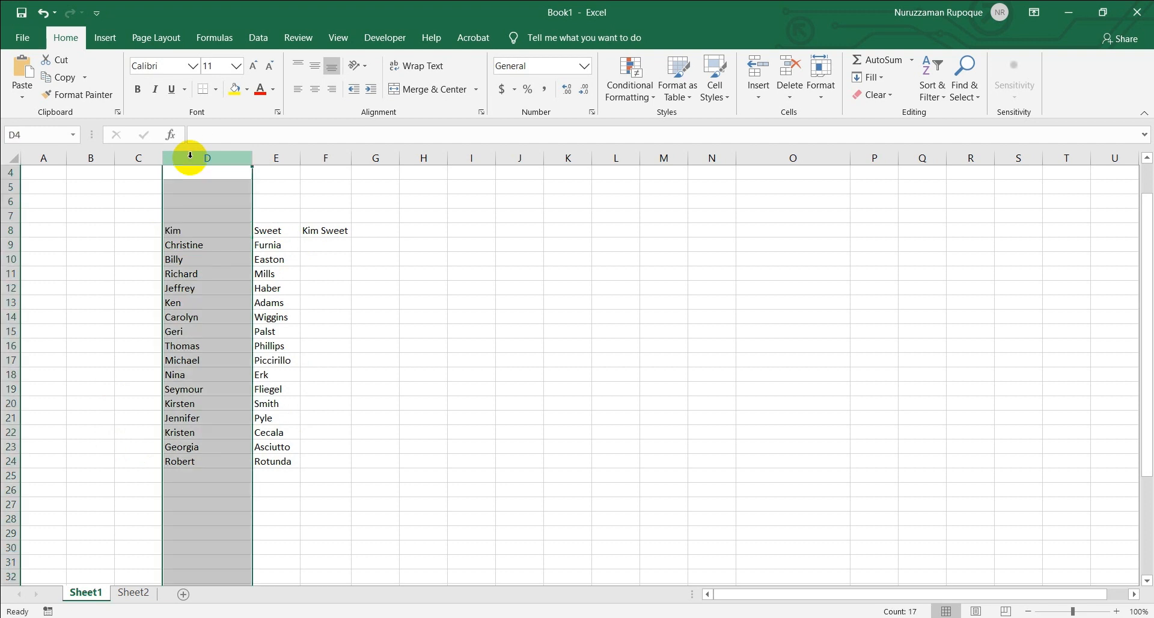
{"action": "left_click", "coordinate": [279, 158]}
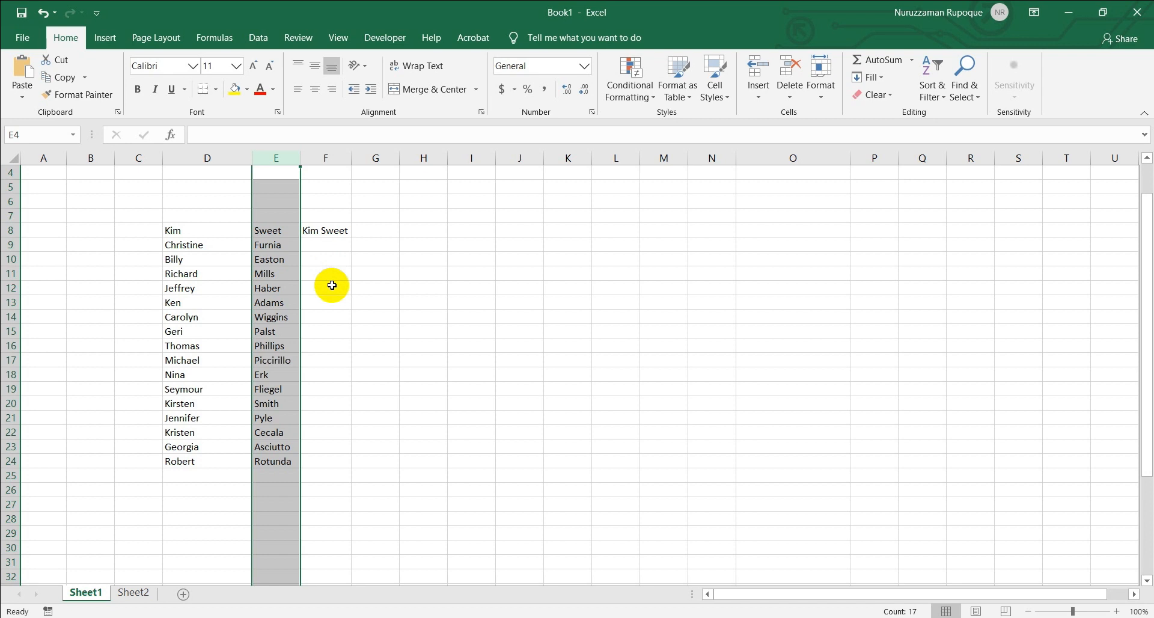
{"action": "left_click", "coordinate": [331, 285]}
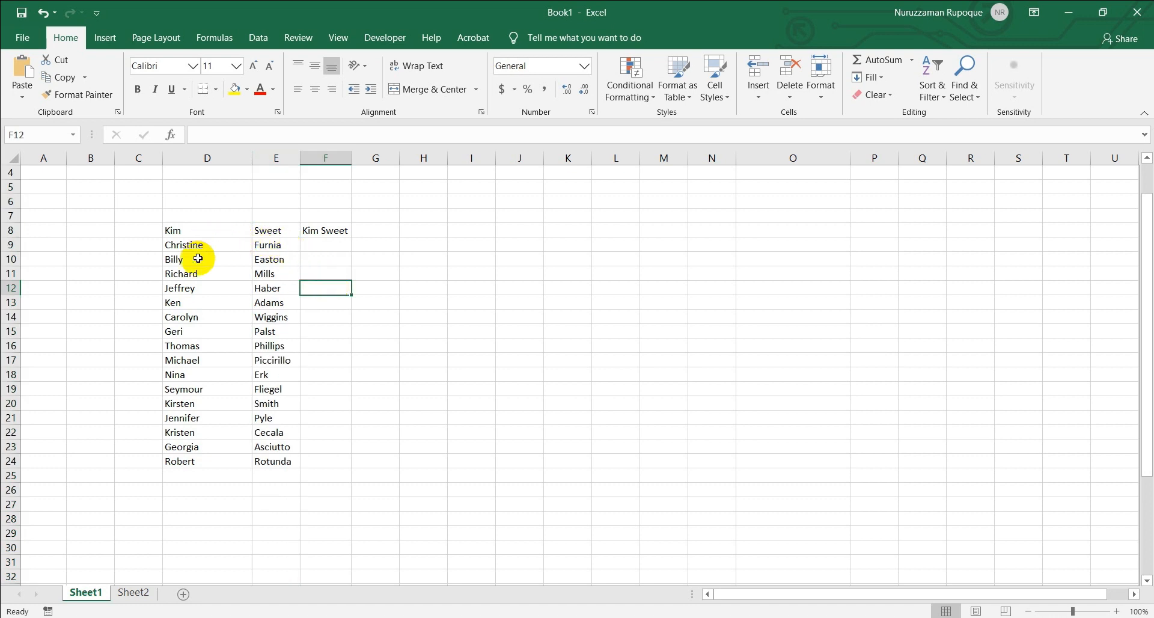
- Copy the first and last names in D9:E24 and paste them directly below the list, starting at D25
{"action": "left_click_drag", "start_coordinate": [171, 246], "coordinate": [283, 456]}
{"action": "key", "text": "ctrl+c"}
{"action": "scroll", "coordinate": [227, 345], "scroll_direction": "down", "scroll_amount": 3}
{"action": "left_click", "coordinate": [227, 346]}
{"action": "key", "text": "ctrl+v"}
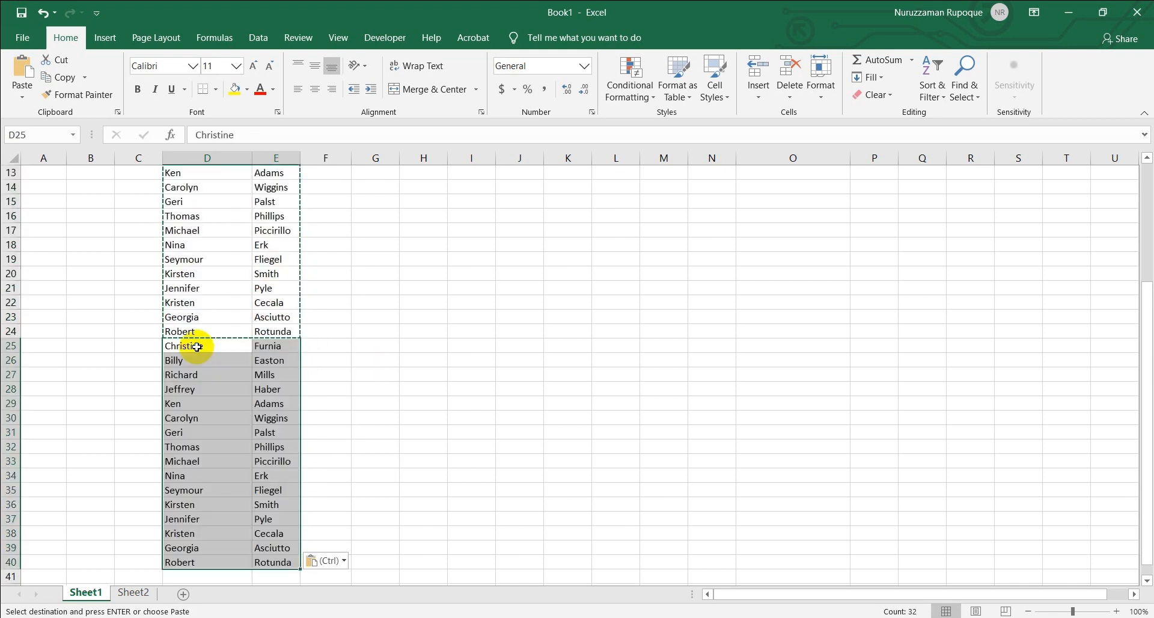
- Extend the list by pasting the copied name rows three more times, starting at D41, D57 and D73
{"action": "scroll", "coordinate": [241, 349], "scroll_direction": "down", "scroll_amount": 5}
{"action": "left_click", "coordinate": [195, 364]}
{"action": "key", "text": "ctrl+v"}
{"action": "scroll", "coordinate": [294, 353], "scroll_direction": "down", "scroll_amount": 5}
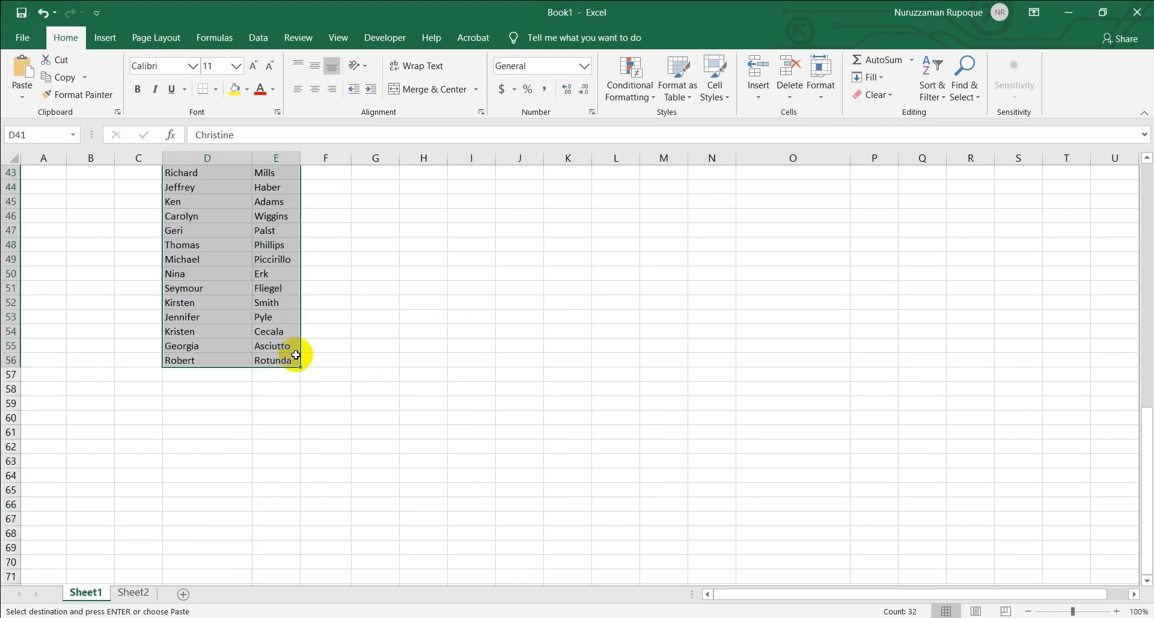
{"action": "left_click", "coordinate": [195, 374]}
{"action": "key", "text": "ctrl+v"}
{"action": "scroll", "coordinate": [240, 366], "scroll_direction": "down", "scroll_amount": 6}
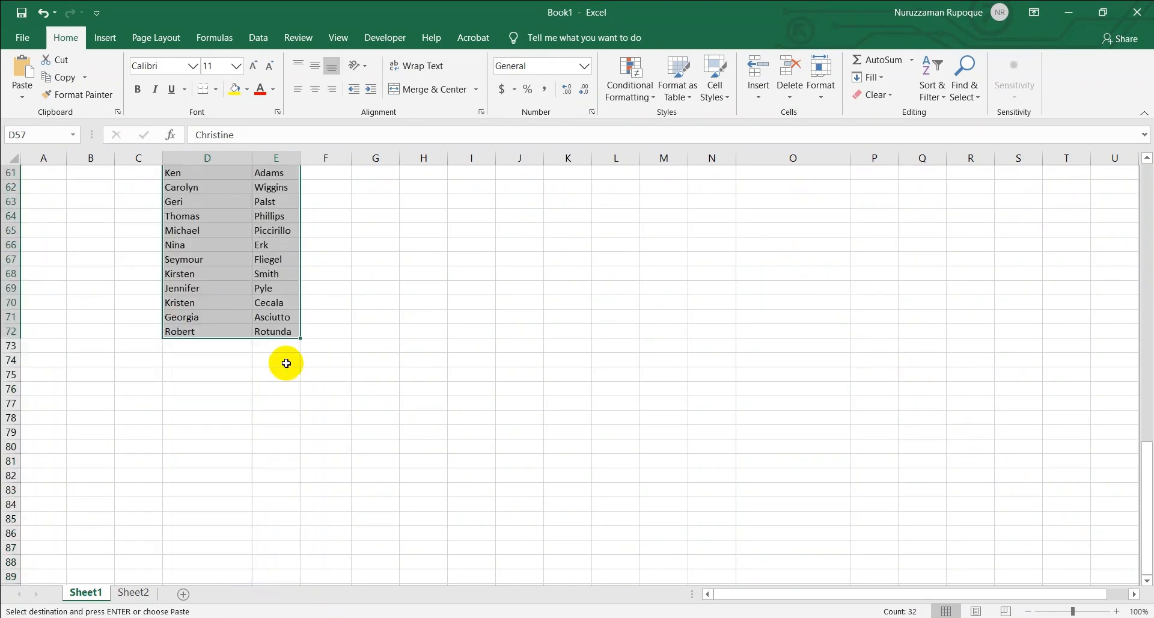
{"action": "left_click", "coordinate": [198, 348]}
{"action": "key", "text": "ctrl+v"}
{"action": "scroll", "coordinate": [309, 334], "scroll_direction": "up", "scroll_amount": 20}
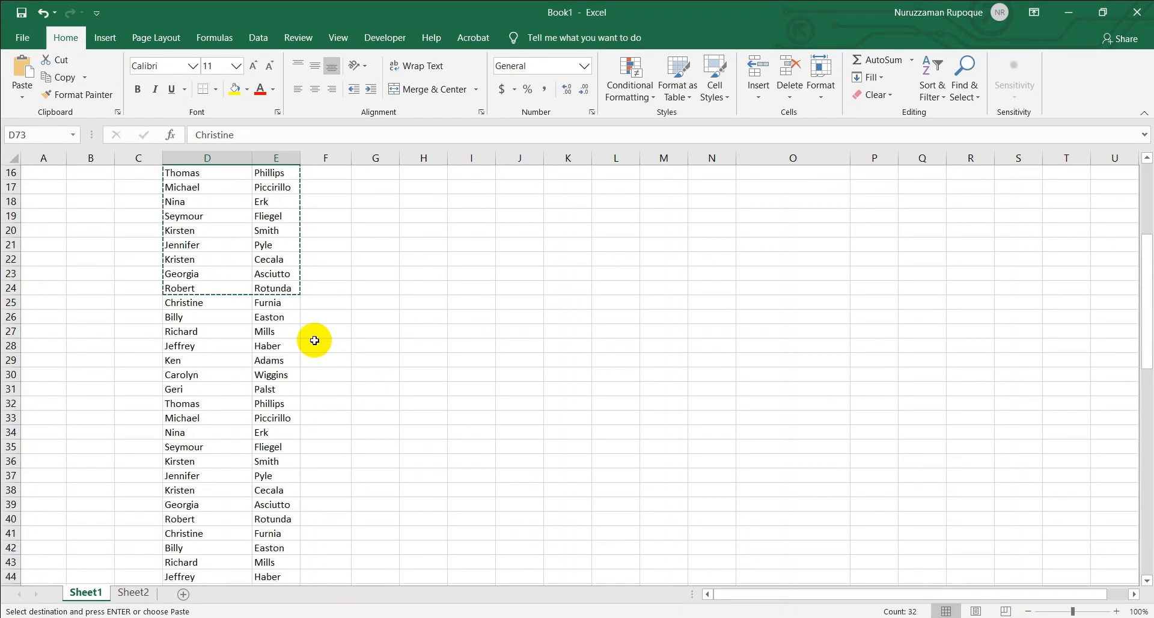
- Check how many entries column D contains, then end the pending copy mode
{"action": "left_click", "coordinate": [207, 158]}
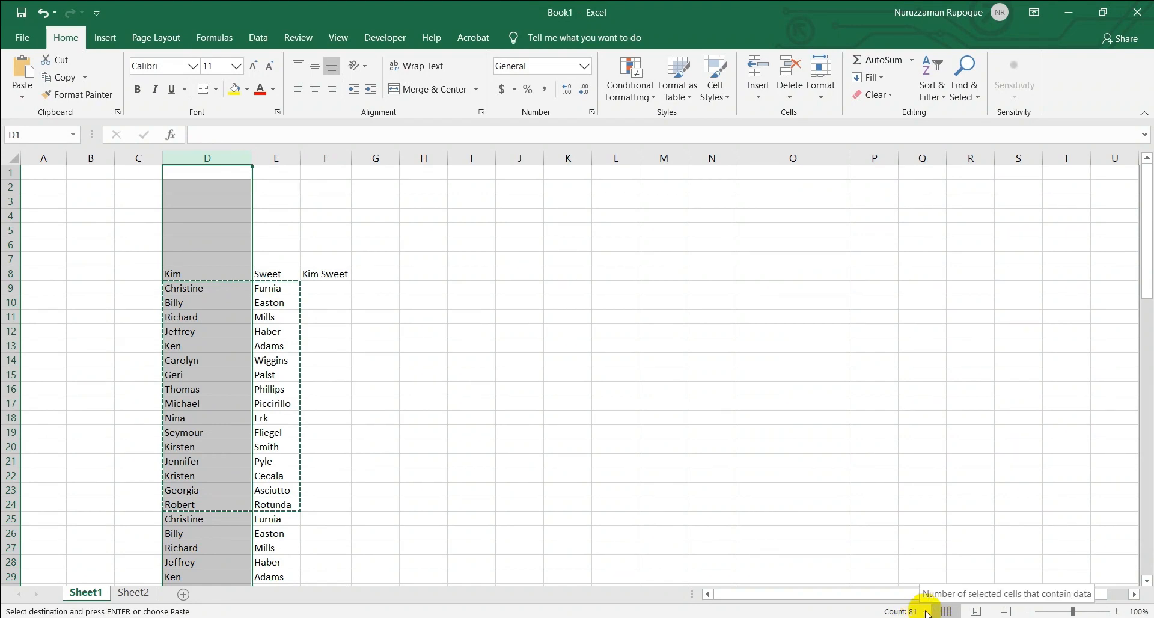
{"action": "scroll", "coordinate": [415, 363], "scroll_direction": "down", "scroll_amount": 2}
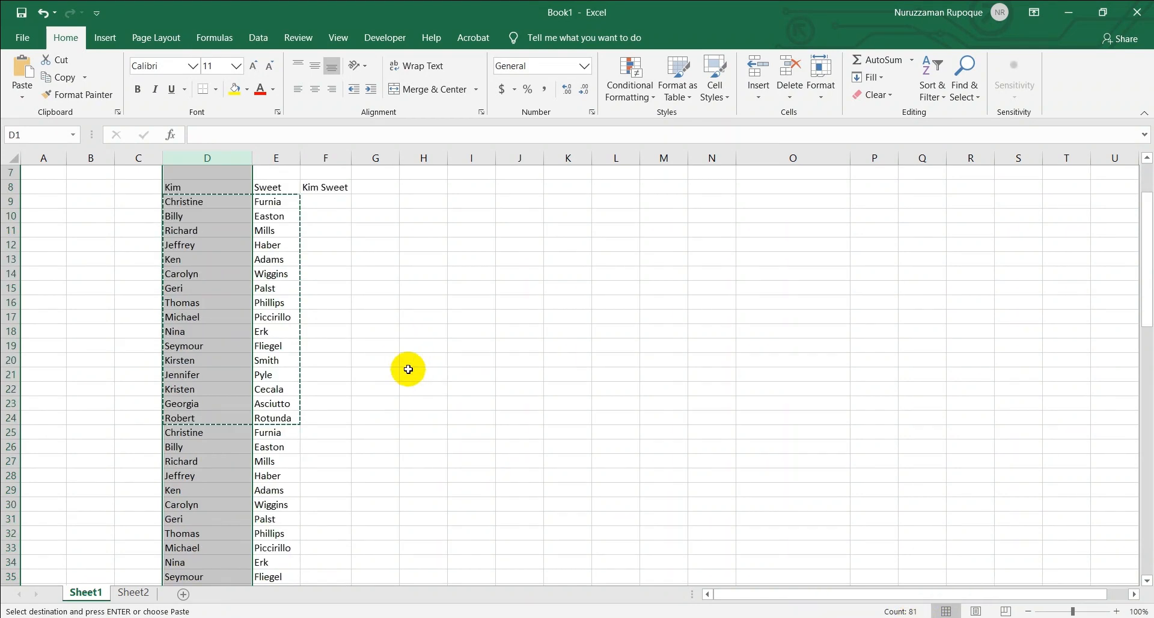
{"action": "scroll", "coordinate": [396, 360], "scroll_direction": "up", "scroll_amount": 1}
{"action": "left_click", "coordinate": [372, 350]}
{"action": "left_click", "coordinate": [342, 273]}
{"action": "key", "text": "Escape"}
{"action": "left_click", "coordinate": [343, 301]}
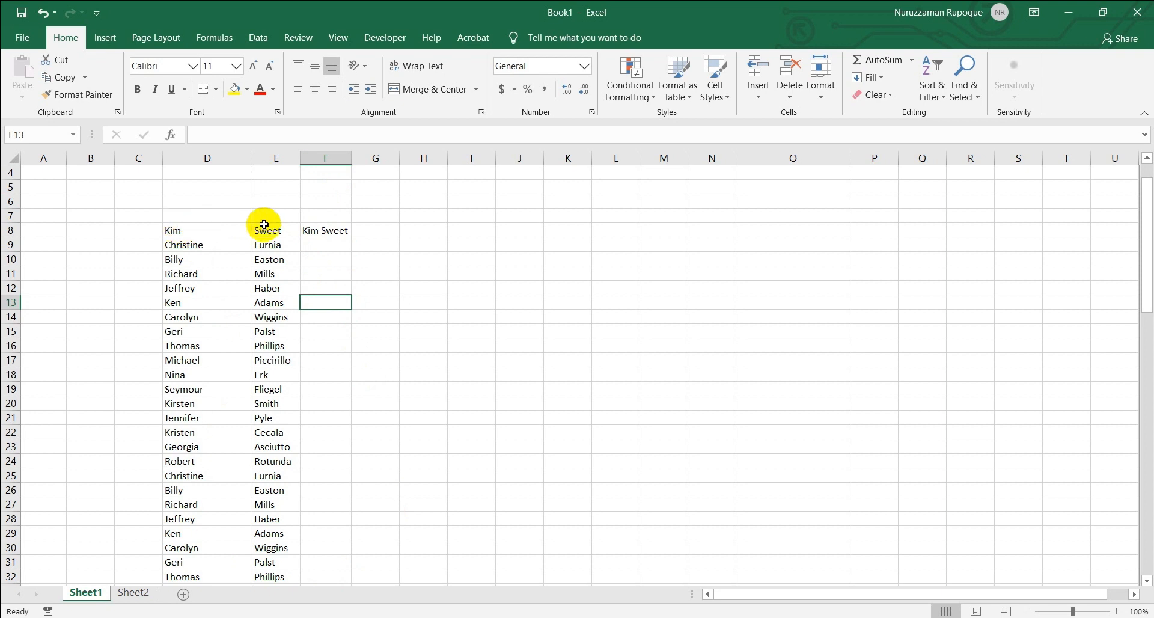
- Flash Fill column F from the full-name example in F8 and widen the column to fit the combined names
{"action": "left_click", "coordinate": [338, 232]}
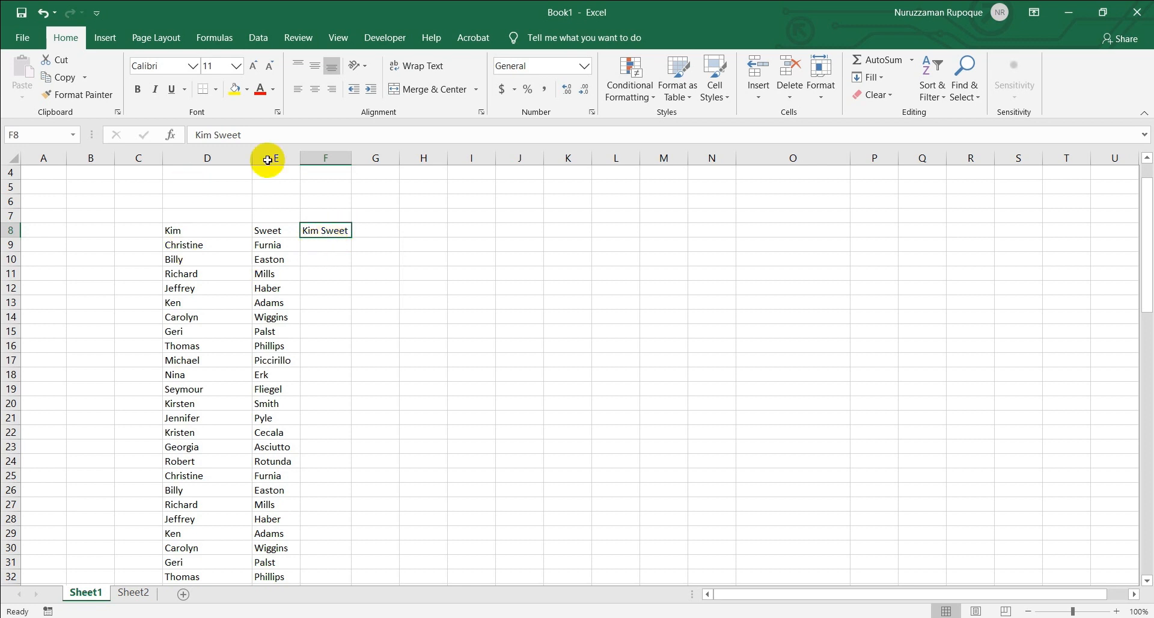
{"action": "left_click", "coordinate": [261, 42]}
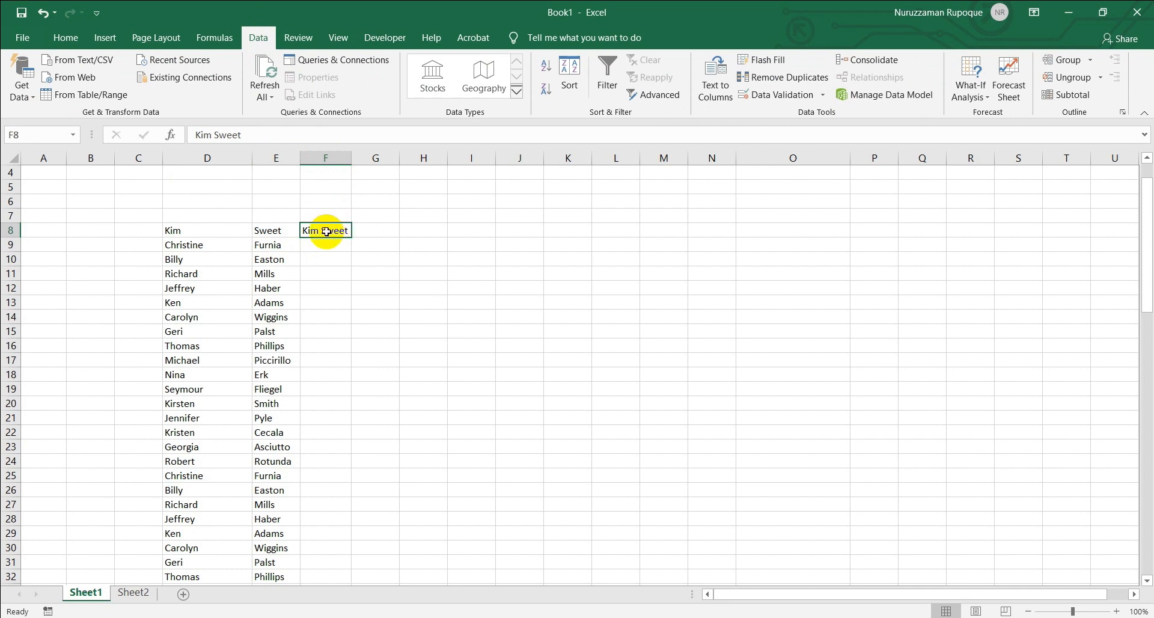
{"action": "left_click", "coordinate": [770, 62]}
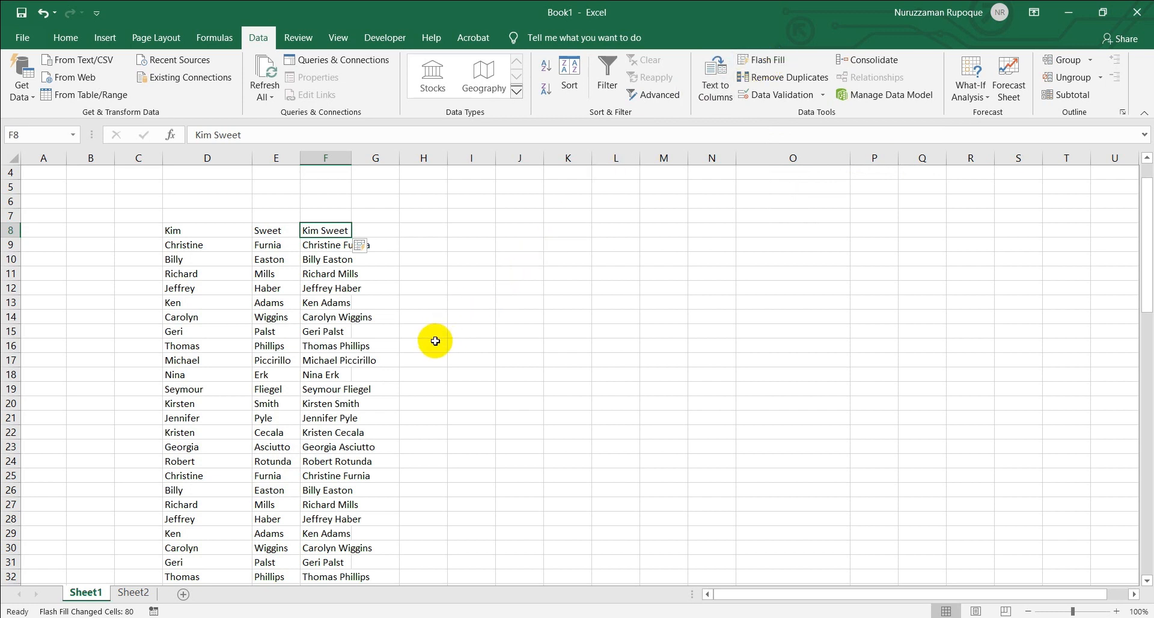
{"action": "left_click_drag", "start_coordinate": [352, 158], "coordinate": [407, 157]}
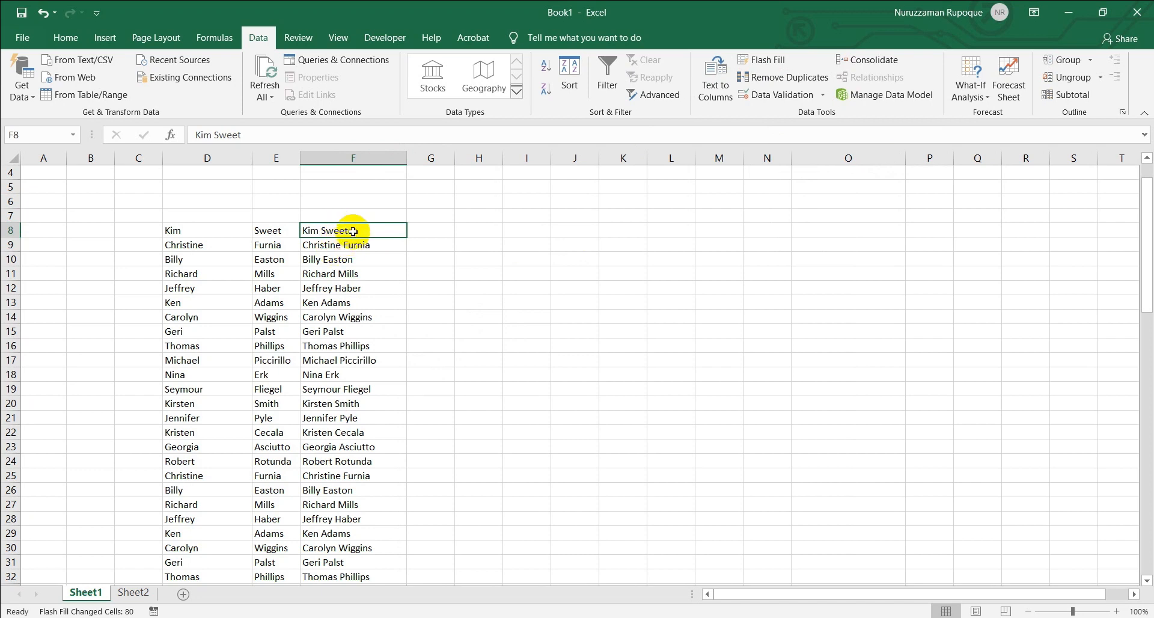
- Review the combined names in column F down to the last row and compare them with columns D and E
{"action": "left_click", "coordinate": [352, 157]}
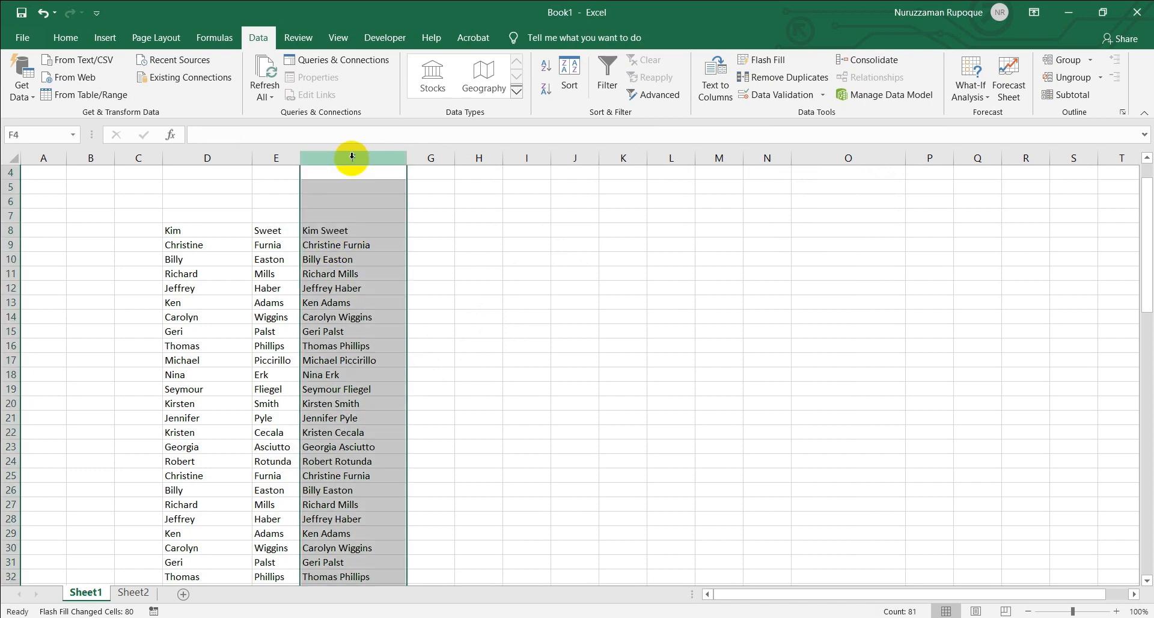
{"action": "scroll", "coordinate": [391, 268], "scroll_direction": "down", "scroll_amount": 20}
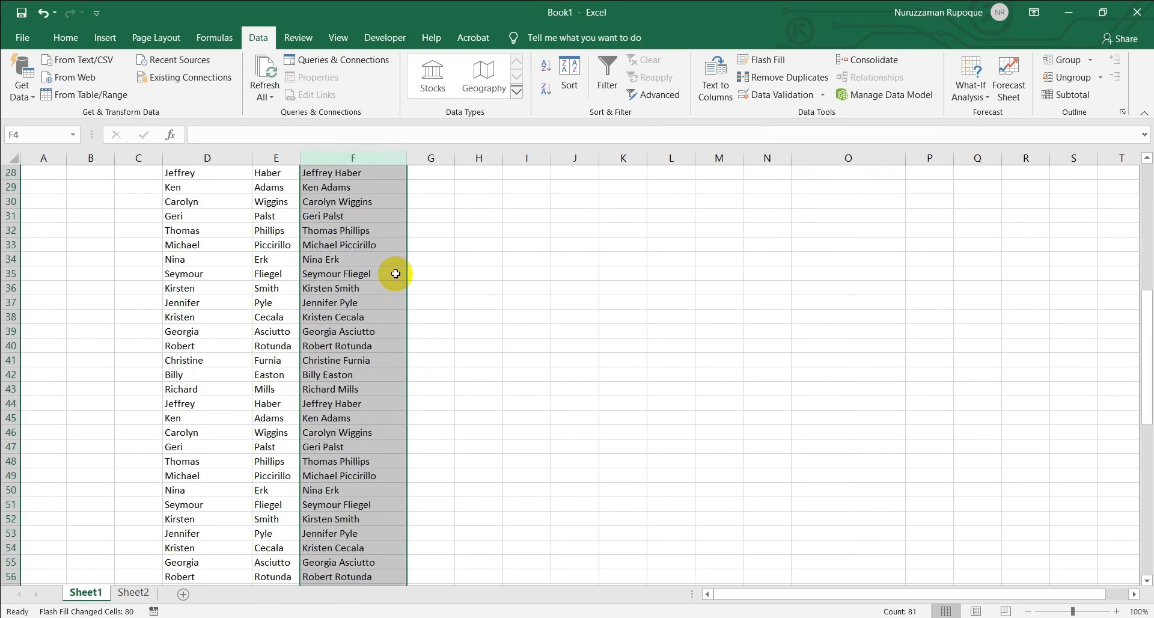
{"action": "scroll", "coordinate": [396, 280], "scroll_direction": "down", "scroll_amount": 2}
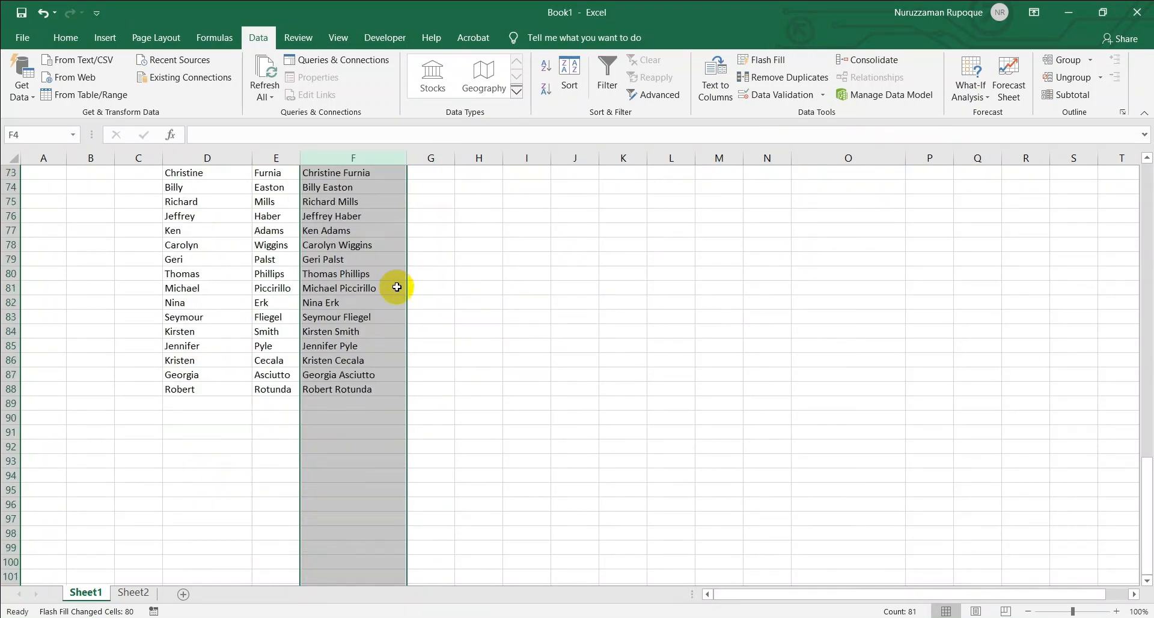
{"action": "scroll", "coordinate": [397, 285], "scroll_direction": "up", "scroll_amount": 20}
{"action": "scroll", "coordinate": [387, 288], "scroll_direction": "up", "scroll_amount": 2}
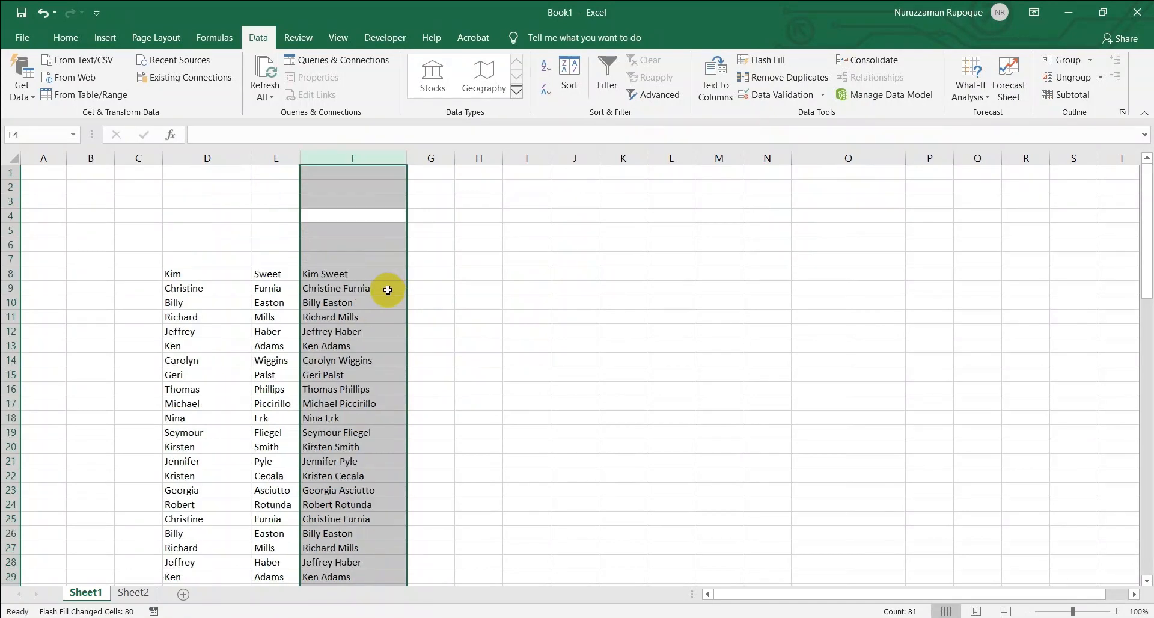
{"action": "left_click", "coordinate": [360, 277]}
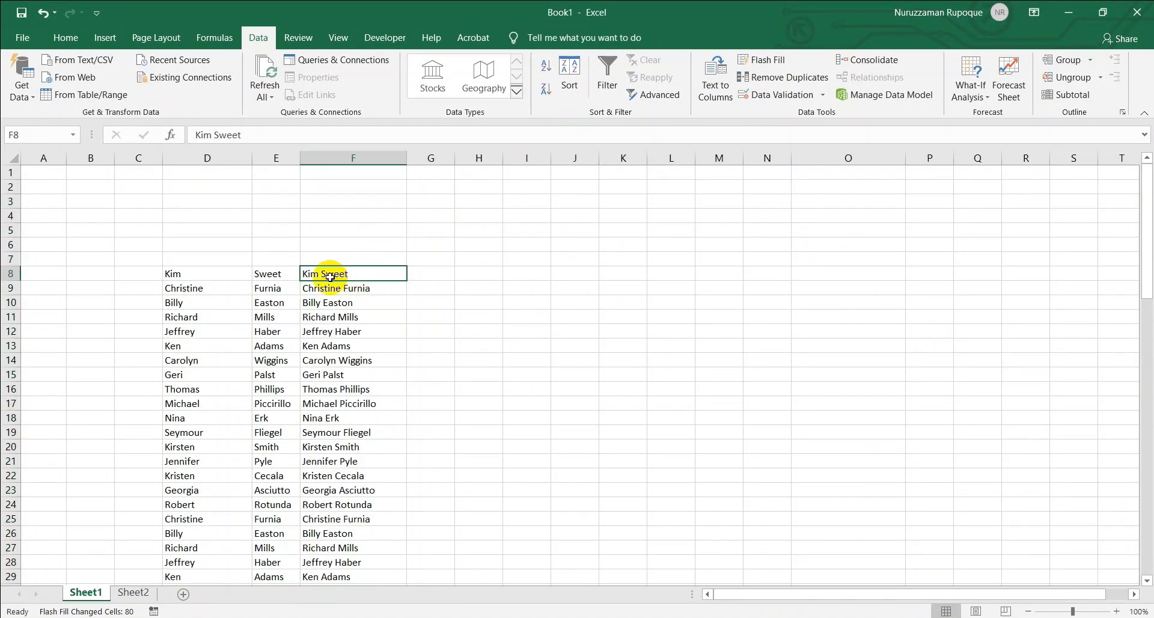
{"action": "left_click_drag", "start_coordinate": [179, 295], "coordinate": [262, 472]}
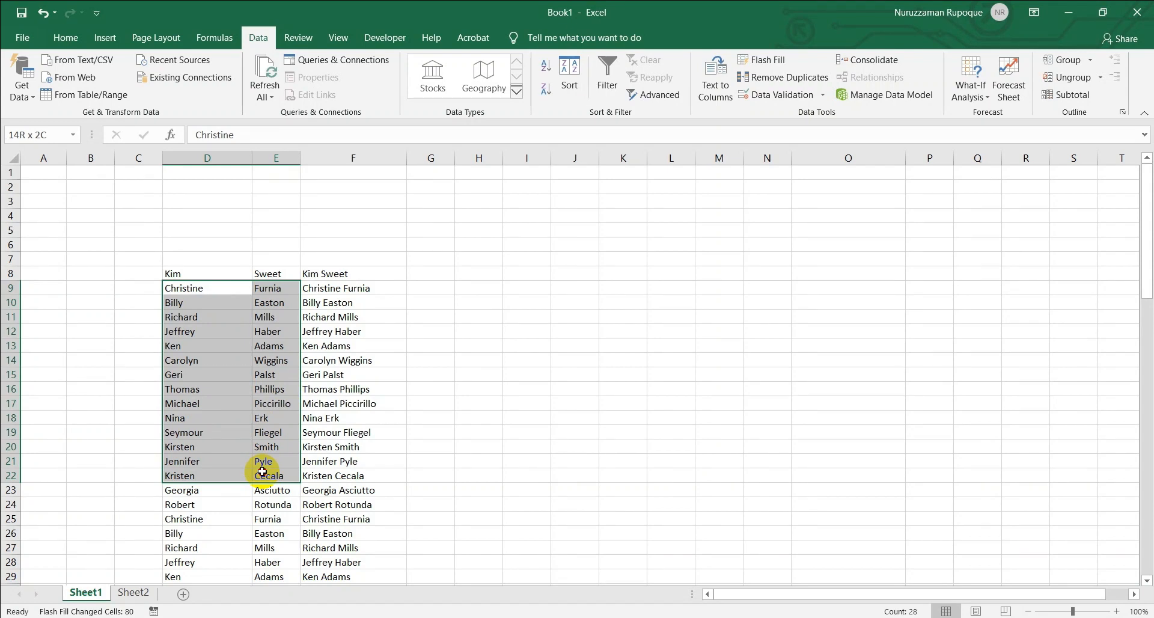
{"action": "left_click", "coordinate": [374, 328]}
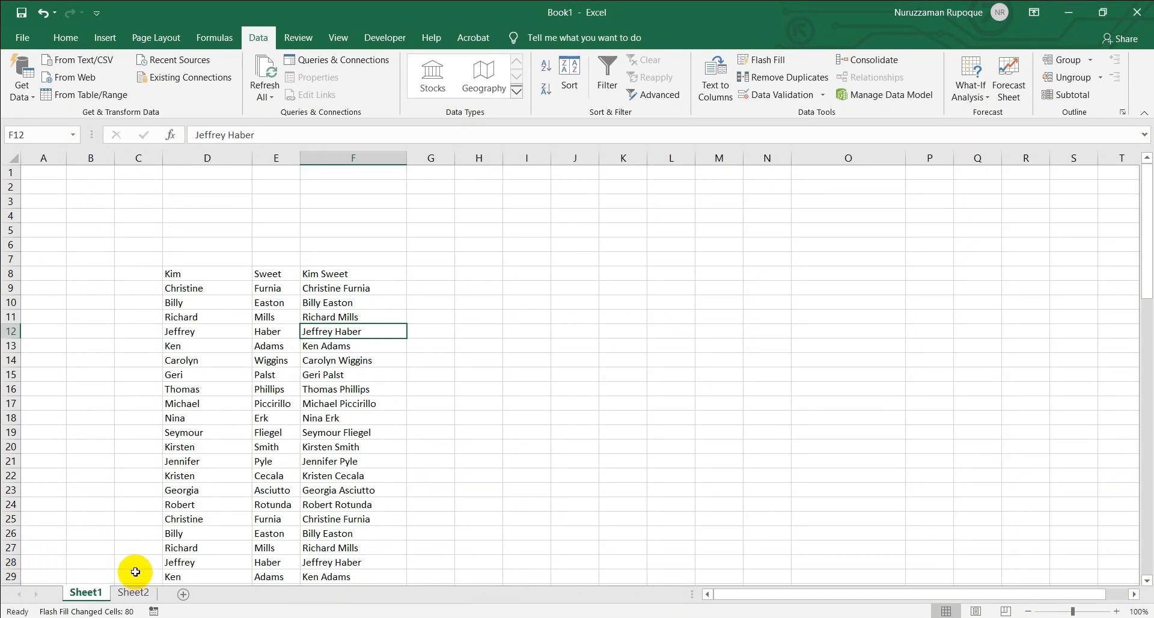
- Switch to Sheet2 and slightly narrow column C, which holds the street addresses
{"action": "left_click", "coordinate": [133, 593]}
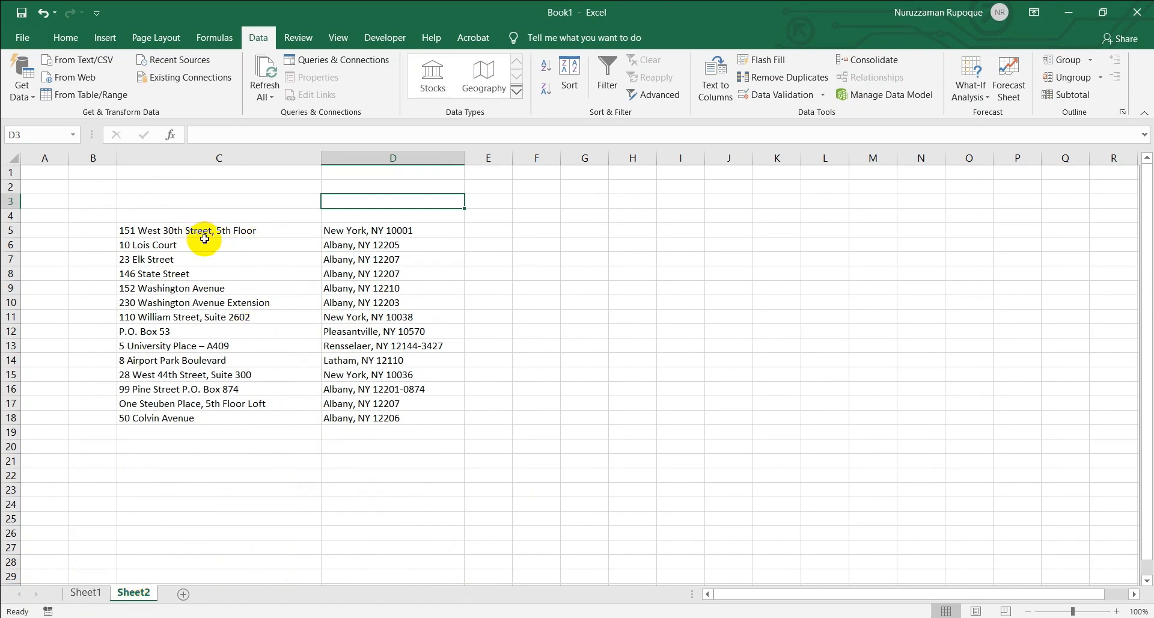
{"action": "left_click", "coordinate": [172, 230]}
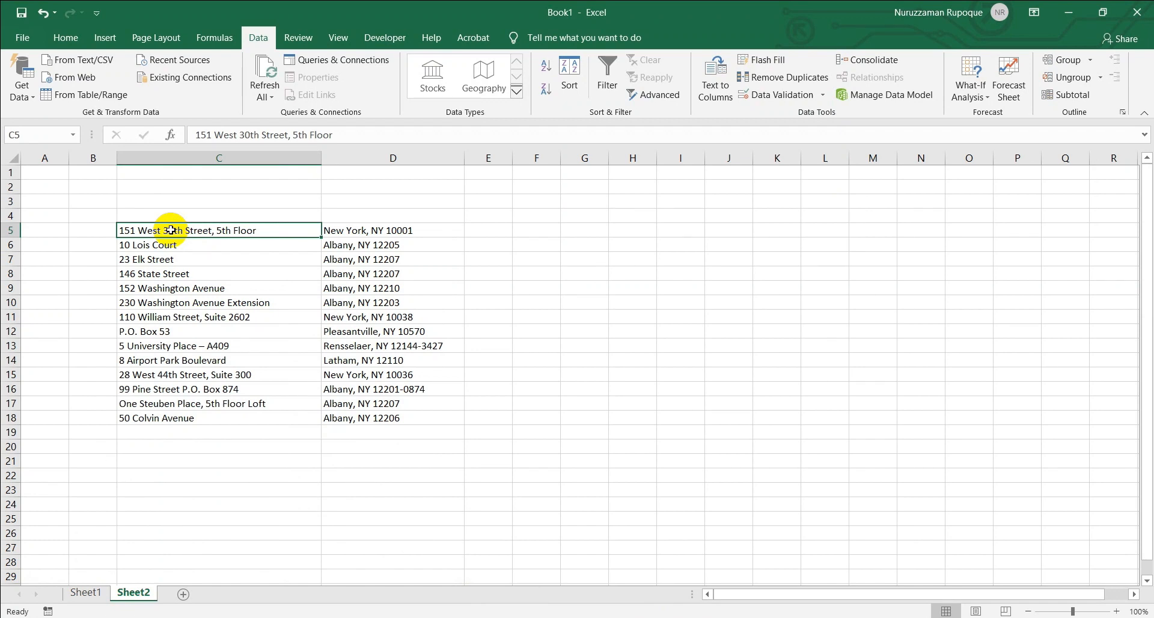
{"action": "left_click", "coordinate": [364, 234]}
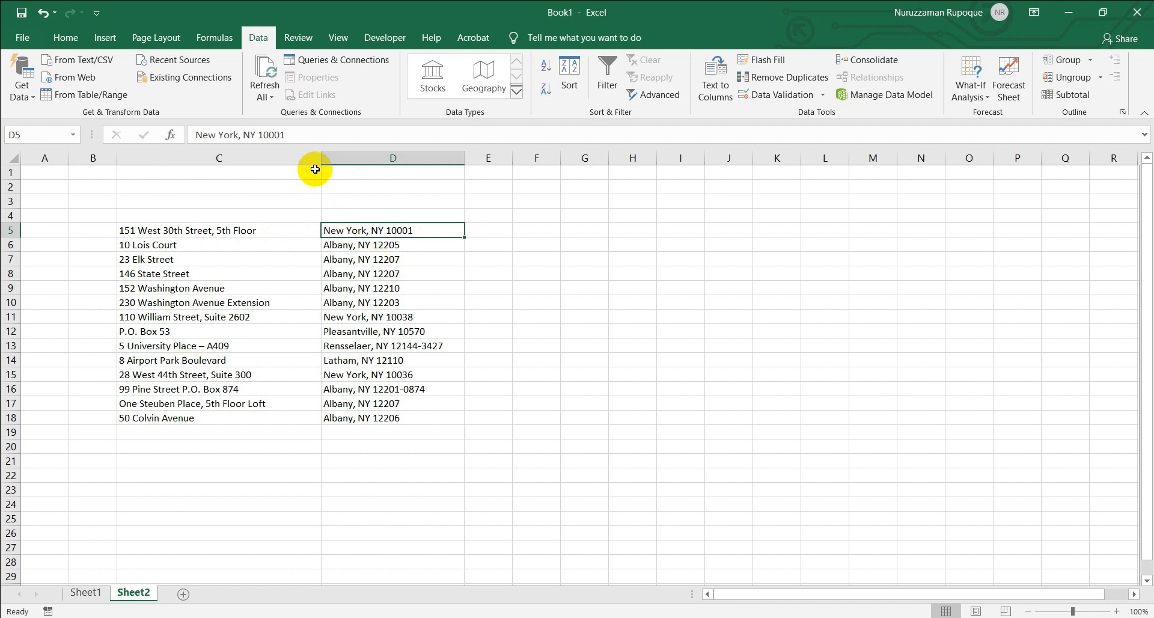
{"action": "left_click_drag", "start_coordinate": [320, 157], "coordinate": [305, 157]}
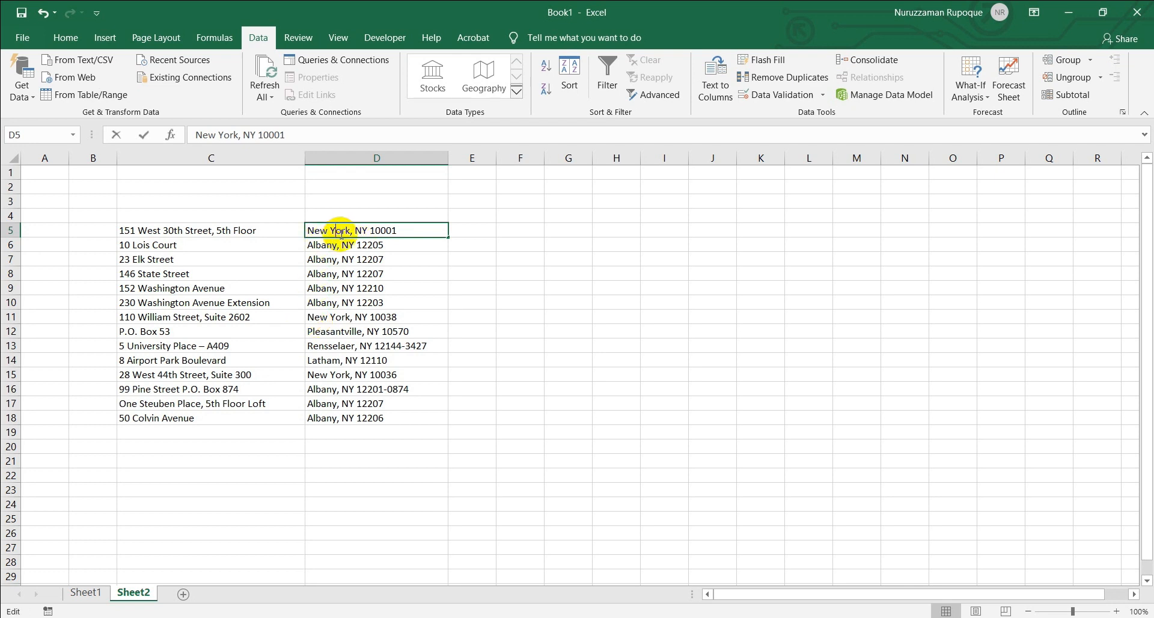
- Examine the city and ZIP code parts of the address text in D5, leaving the cell unedited
{"action": "left_click_drag", "start_coordinate": [302, 230], "coordinate": [350, 231]}
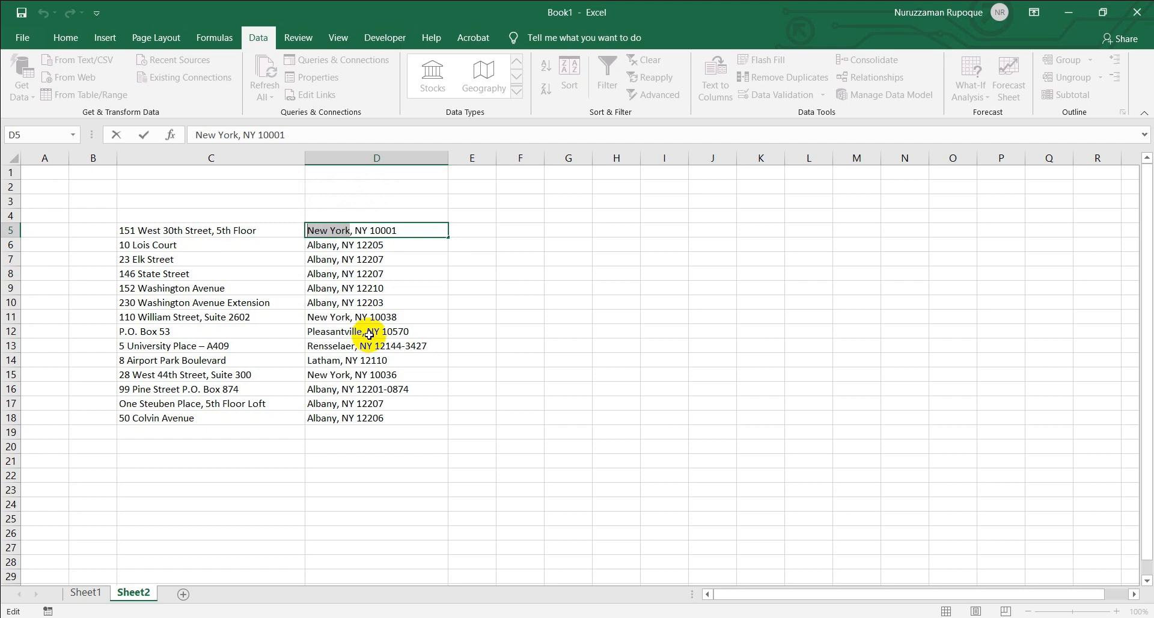
{"action": "double_click", "coordinate": [373, 230]}
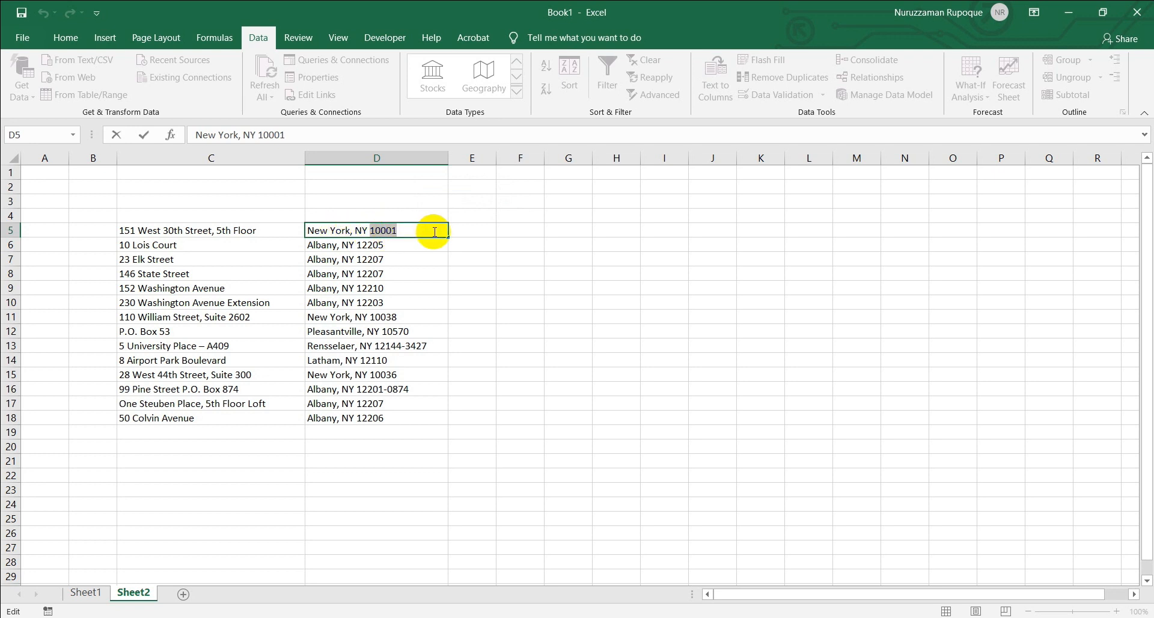
{"action": "left_click", "coordinate": [380, 259]}
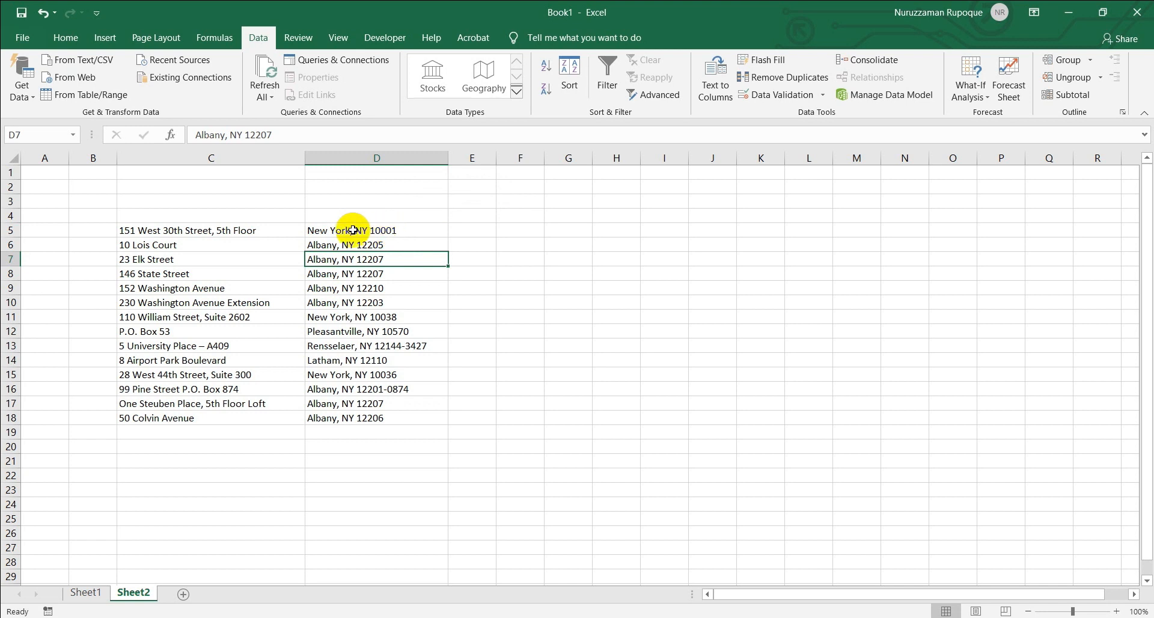
- Enter the headers Street Address, City, State and ZIP in cells C4 through F4
{"action": "left_click", "coordinate": [253, 213]}
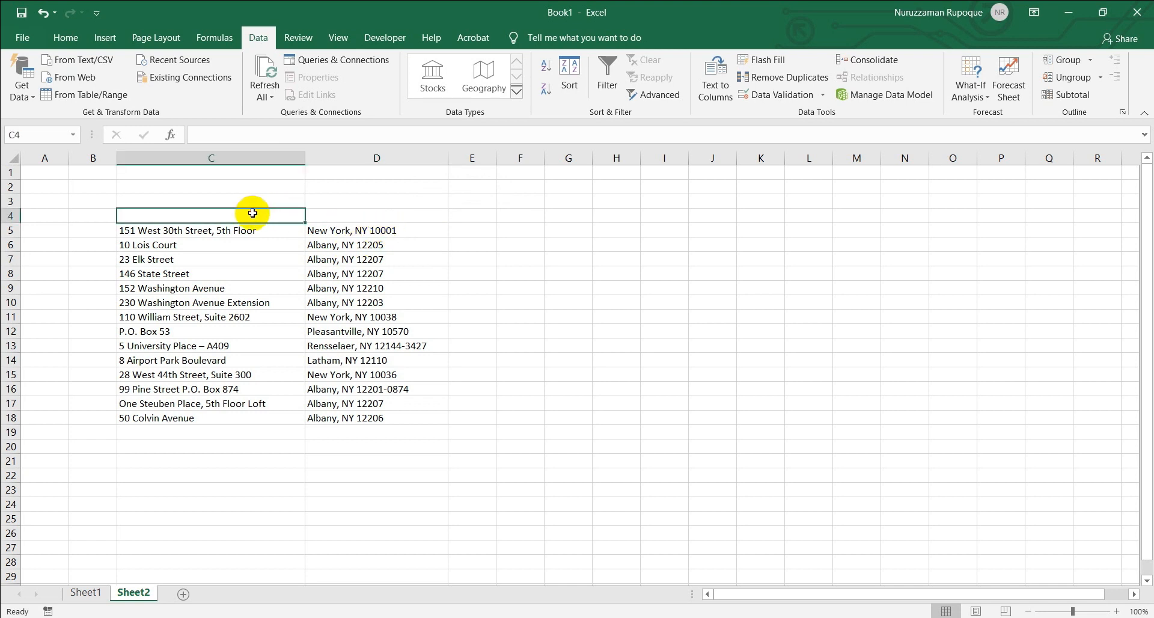
{"action": "type", "text": "Street A"}
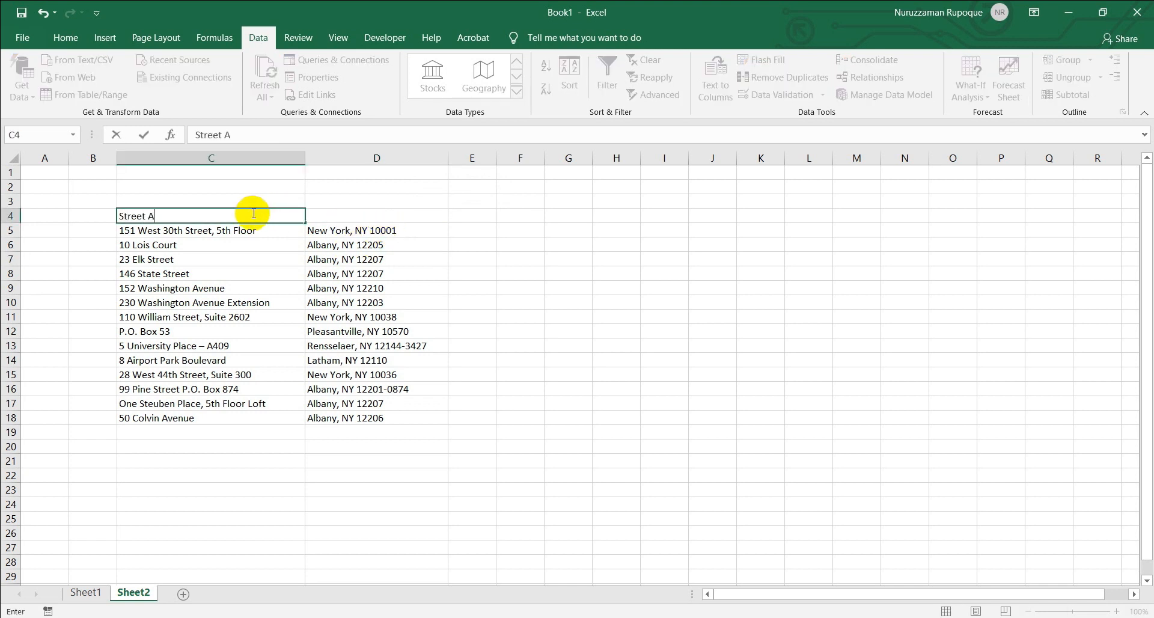
{"action": "type", "text": "ddress"}
{"action": "key", "text": "Tab"}
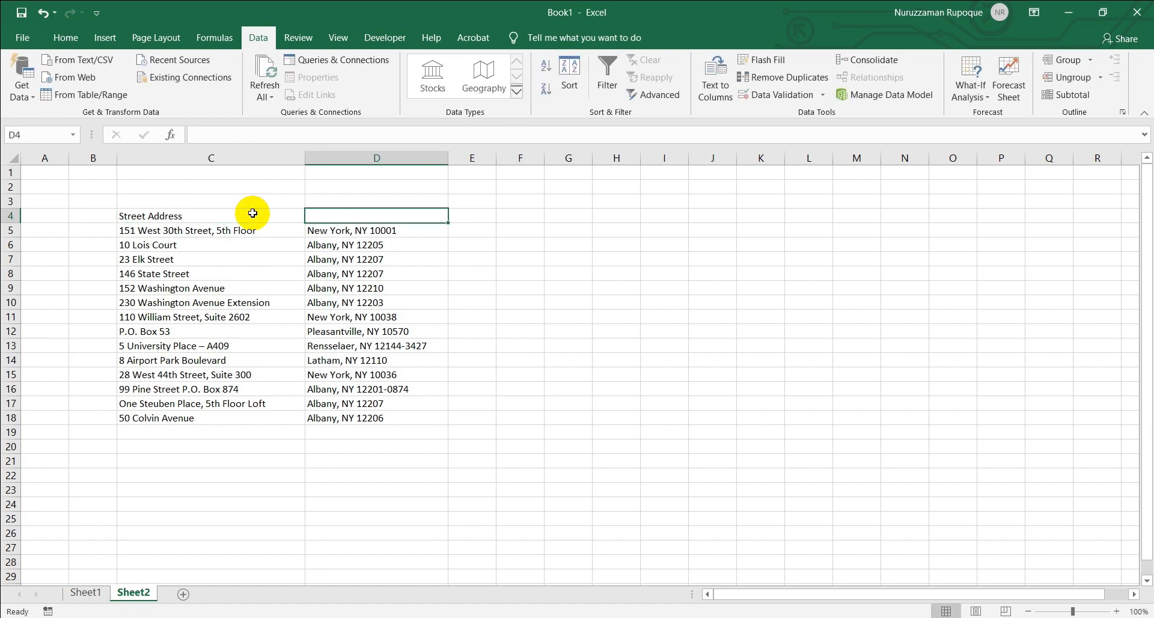
{"action": "type", "text": "City"}
{"action": "key", "text": "Tab"}
{"action": "type", "text": "S"}
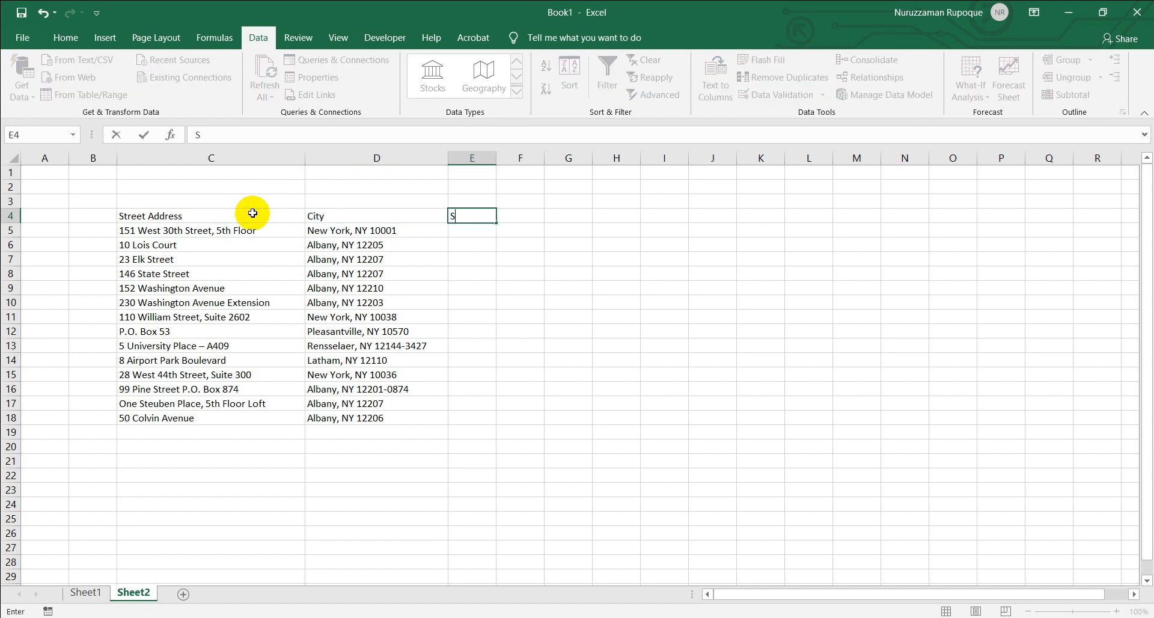
{"action": "type", "text": "tate"}
{"action": "key", "text": "Tab"}
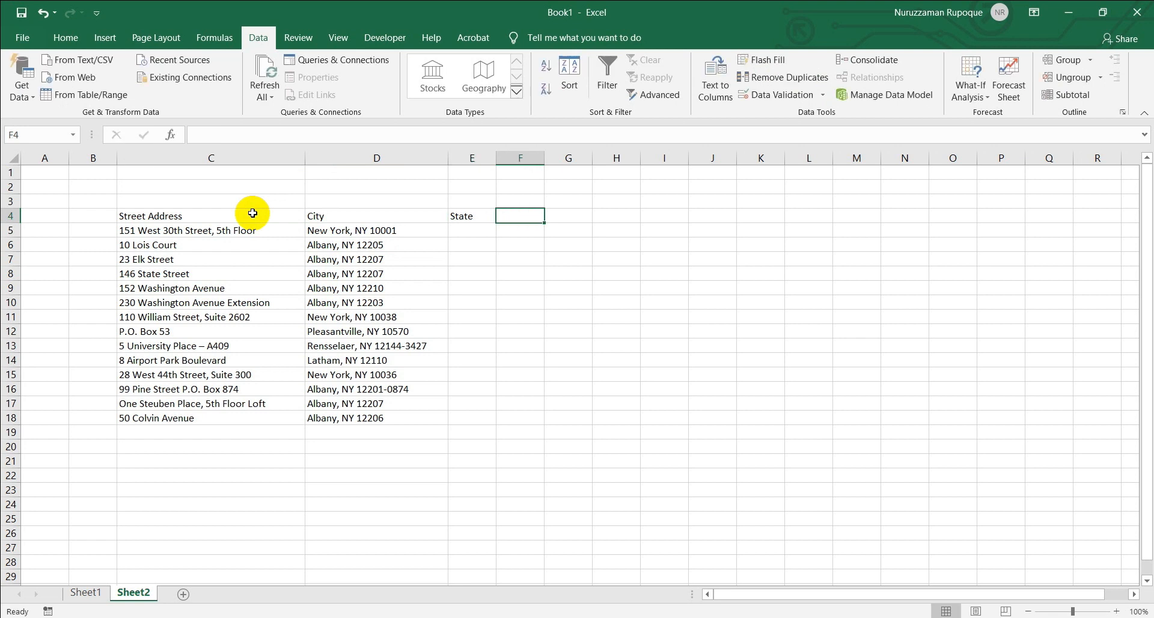
{"action": "type", "text": "ZIP"}
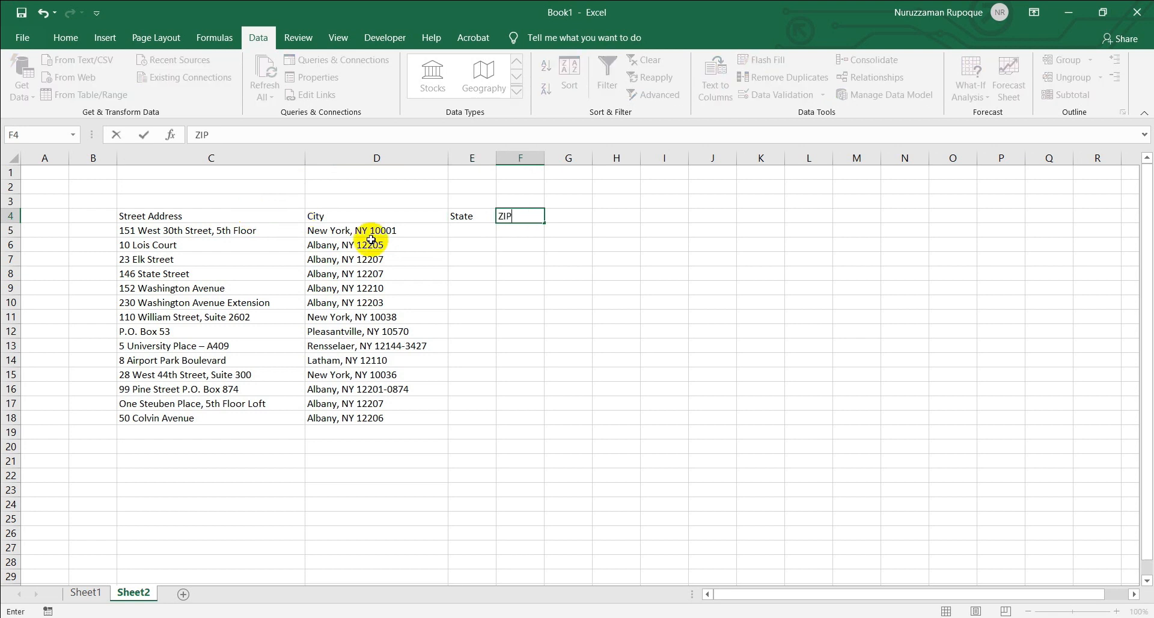
{"action": "left_click", "coordinate": [459, 288]}
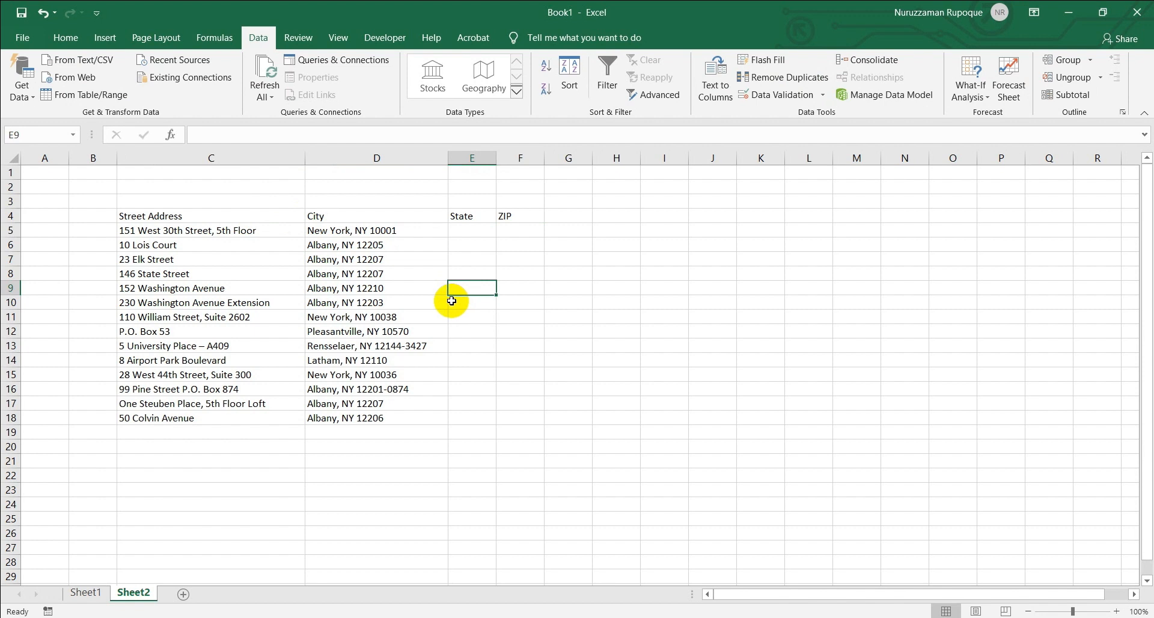
- Examine the ZIP code part of the text in D5 against the new headers, leaving the cell unedited
{"action": "double_click", "coordinate": [357, 231]}
{"action": "left_click_drag", "start_coordinate": [405, 229], "coordinate": [372, 228]}
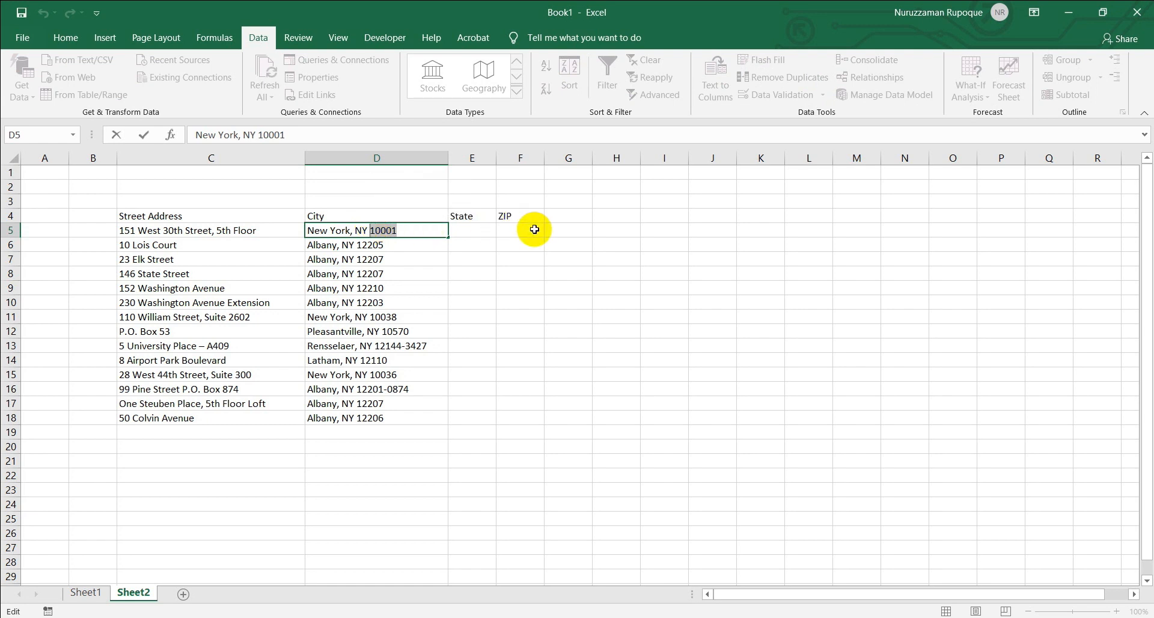
{"action": "left_click", "coordinate": [499, 243]}
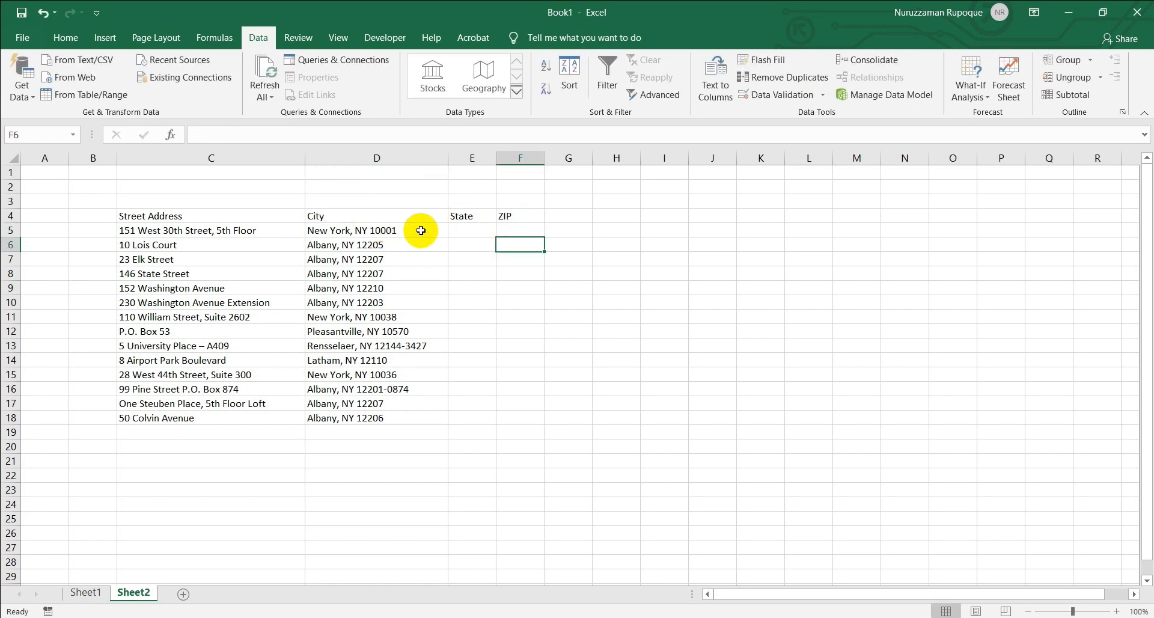
- Split D5:D18 with Text to Columns as delimited data, using Comma instead of Space as the delimiter
{"action": "left_click_drag", "start_coordinate": [383, 230], "coordinate": [367, 422]}
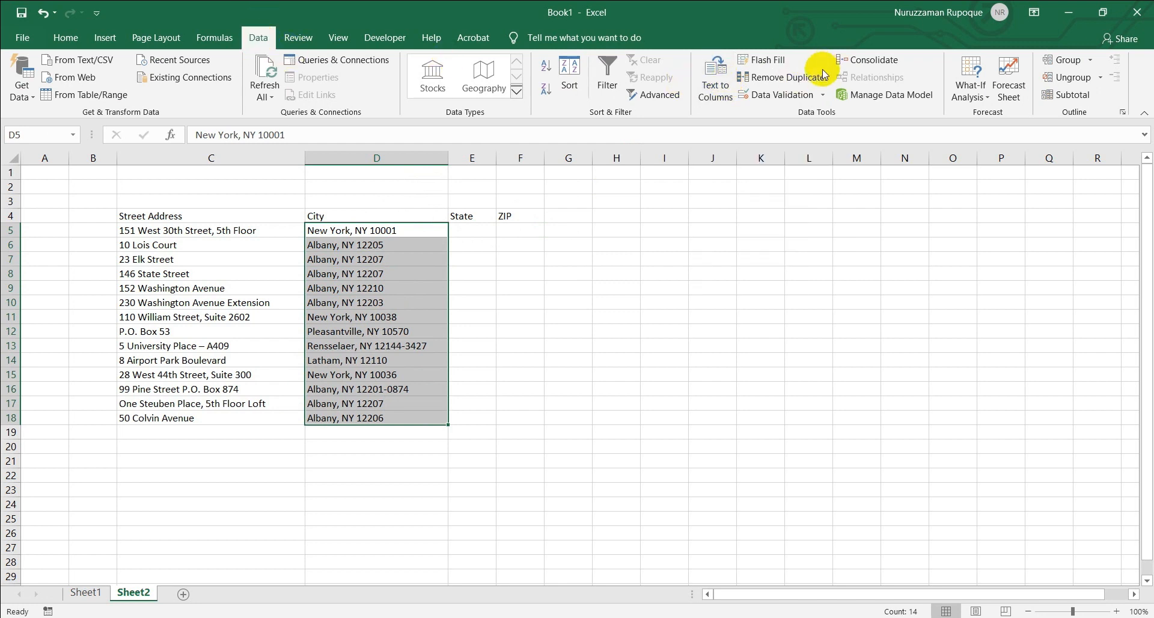
{"action": "left_click", "coordinate": [716, 75]}
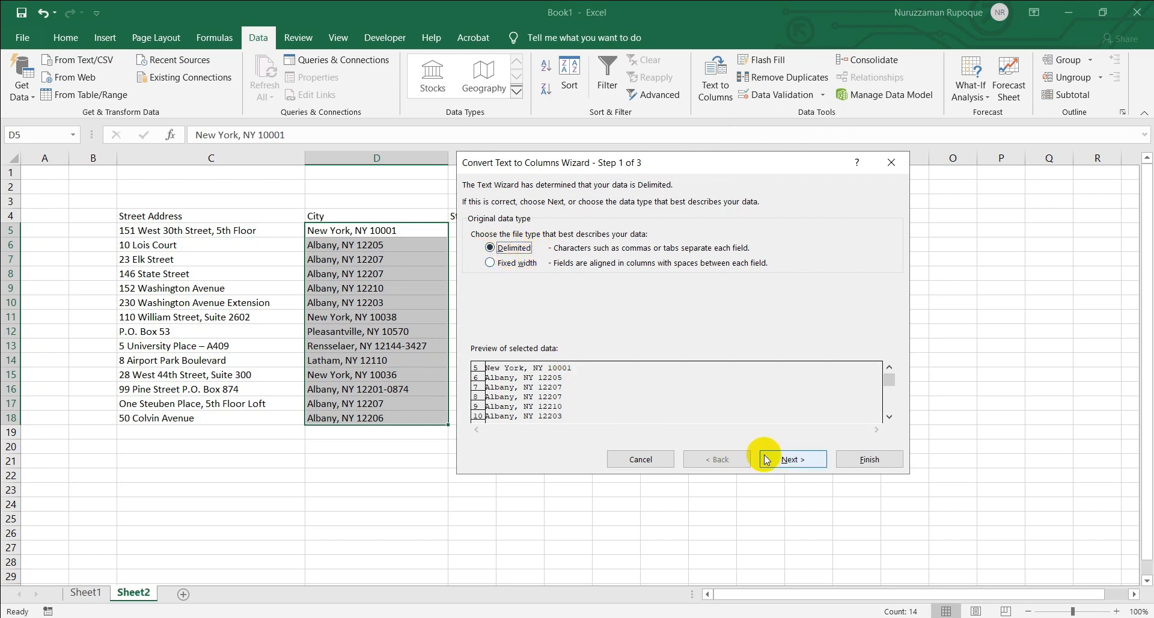
{"action": "left_click", "coordinate": [795, 460]}
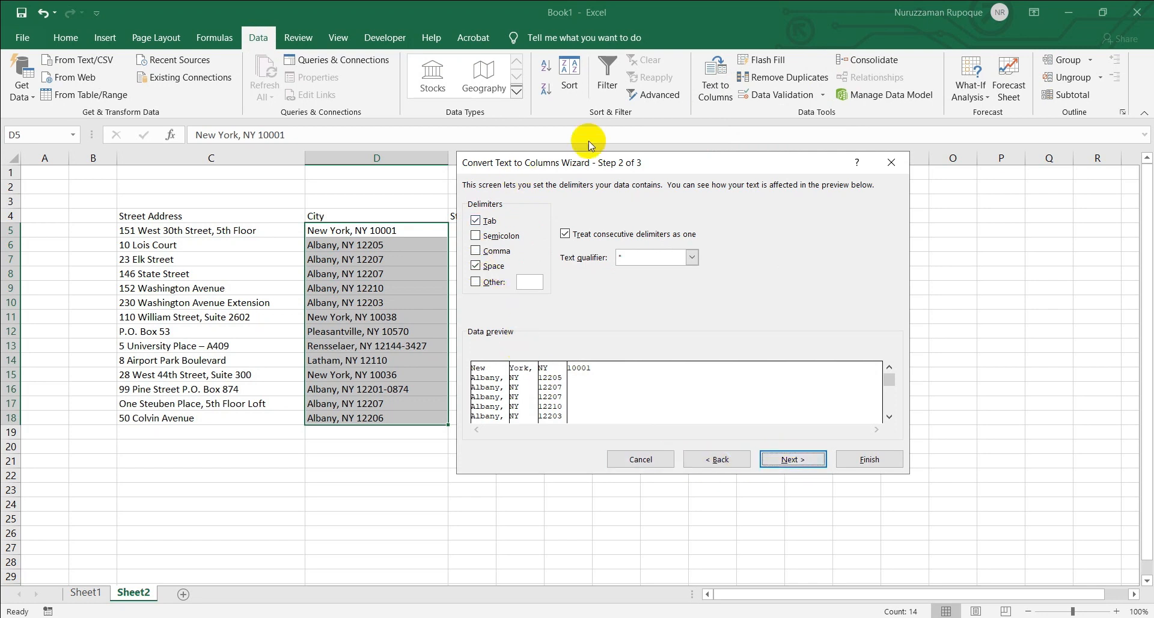
{"action": "left_click_drag", "start_coordinate": [588, 161], "coordinate": [743, 121]}
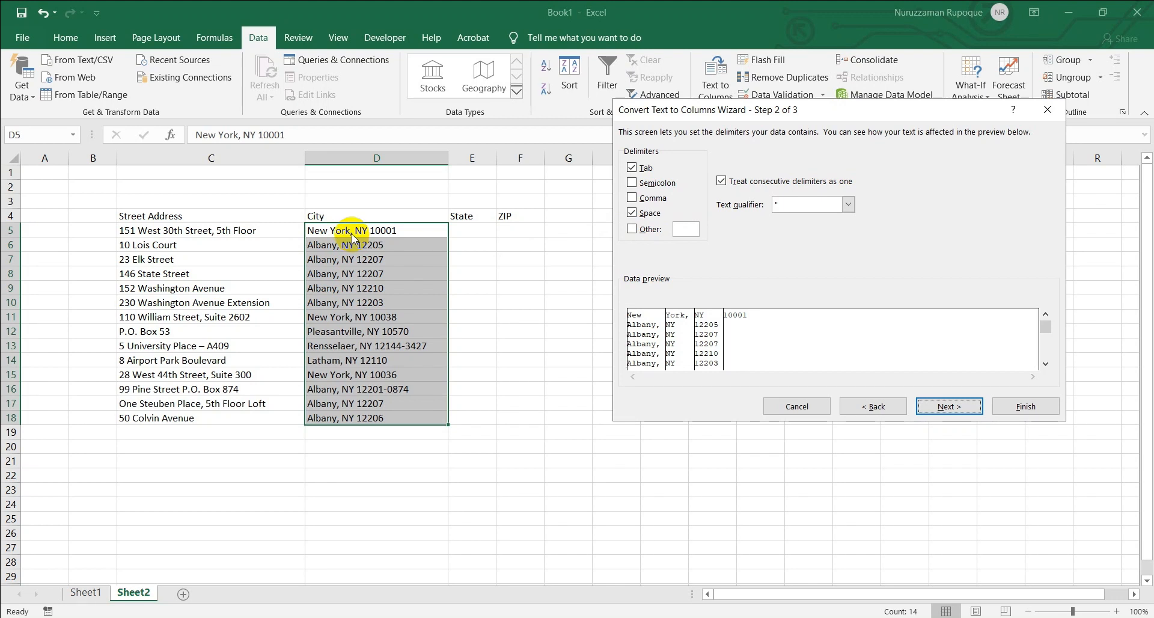
{"action": "left_click", "coordinate": [631, 212]}
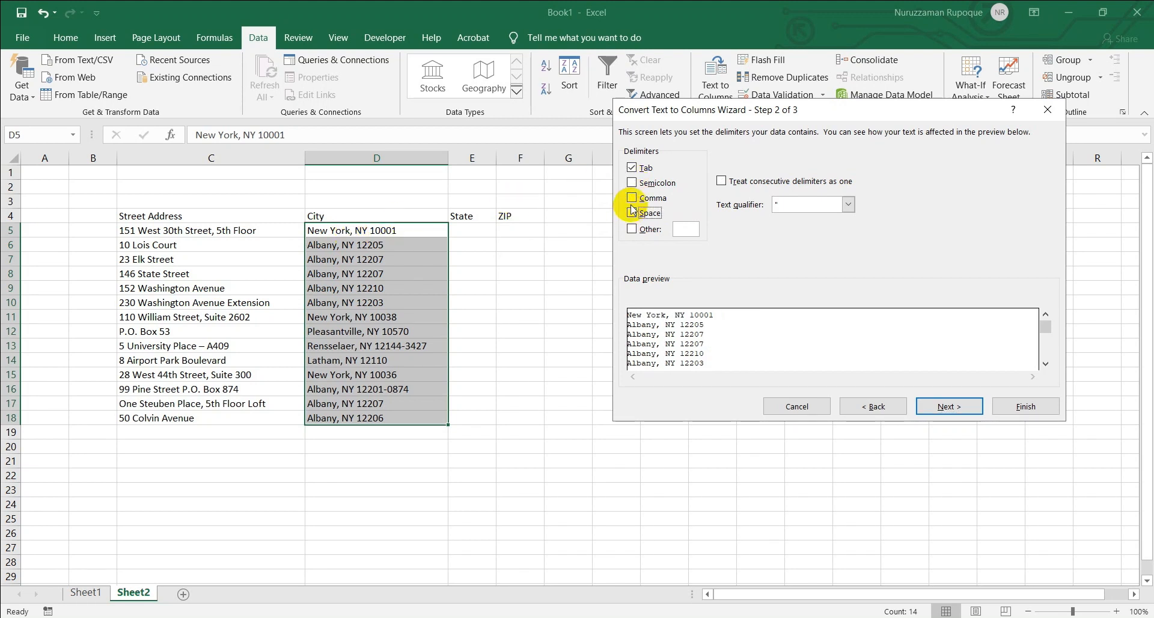
{"action": "left_click", "coordinate": [632, 198]}
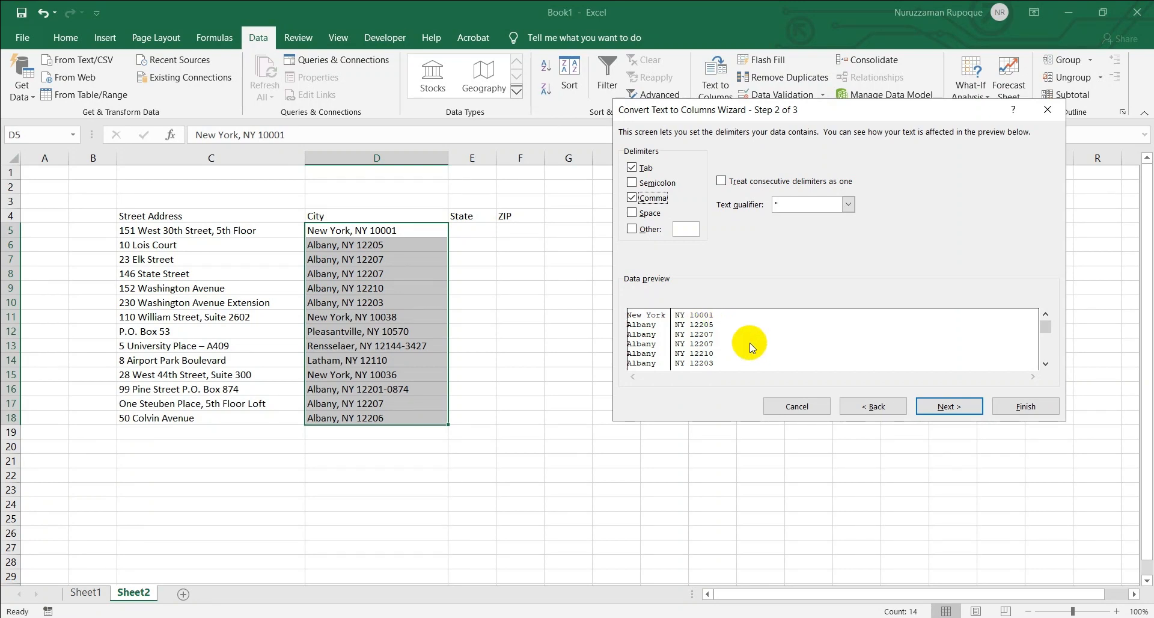
{"action": "left_click", "coordinate": [952, 408]}
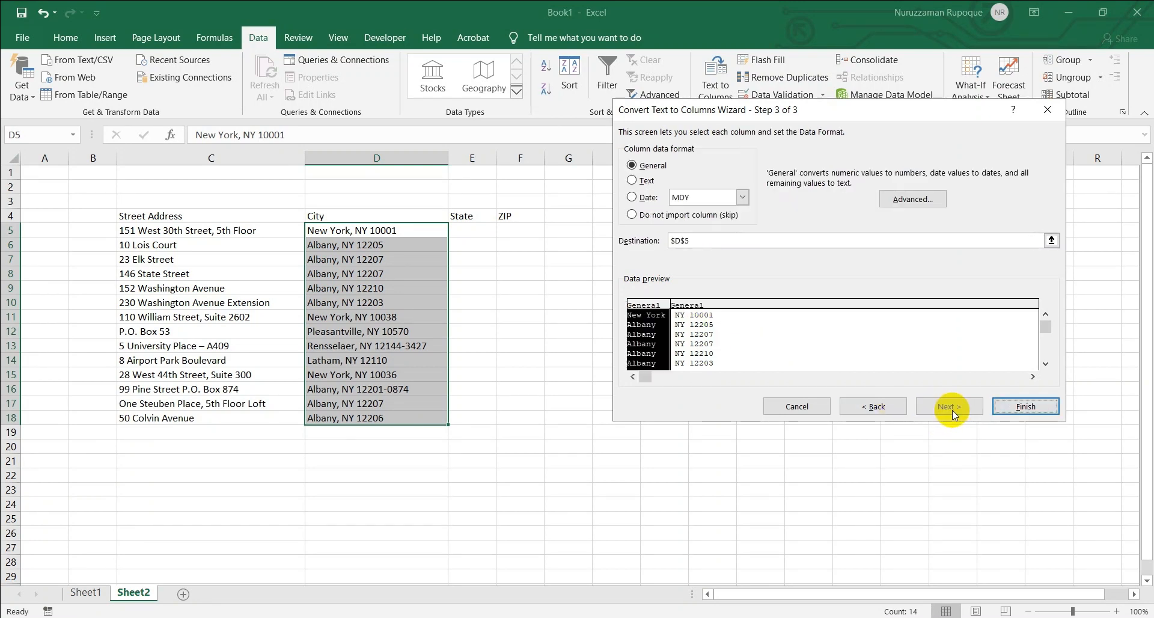
{"action": "left_click", "coordinate": [1021, 407]}
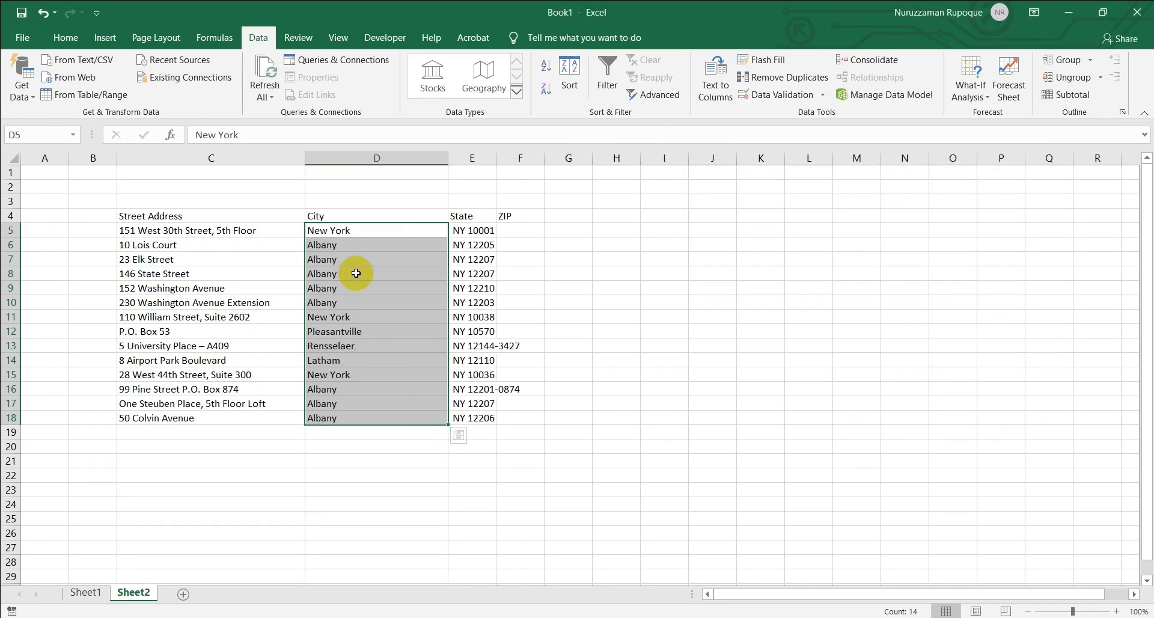
- Narrow column D to suit the city names and widen column E to fit the state and ZIP text
{"action": "left_click", "coordinate": [351, 230]}
{"action": "left_click_drag", "start_coordinate": [351, 230], "coordinate": [367, 420]}
{"action": "left_click_drag", "start_coordinate": [444, 163], "coordinate": [475, 167]}
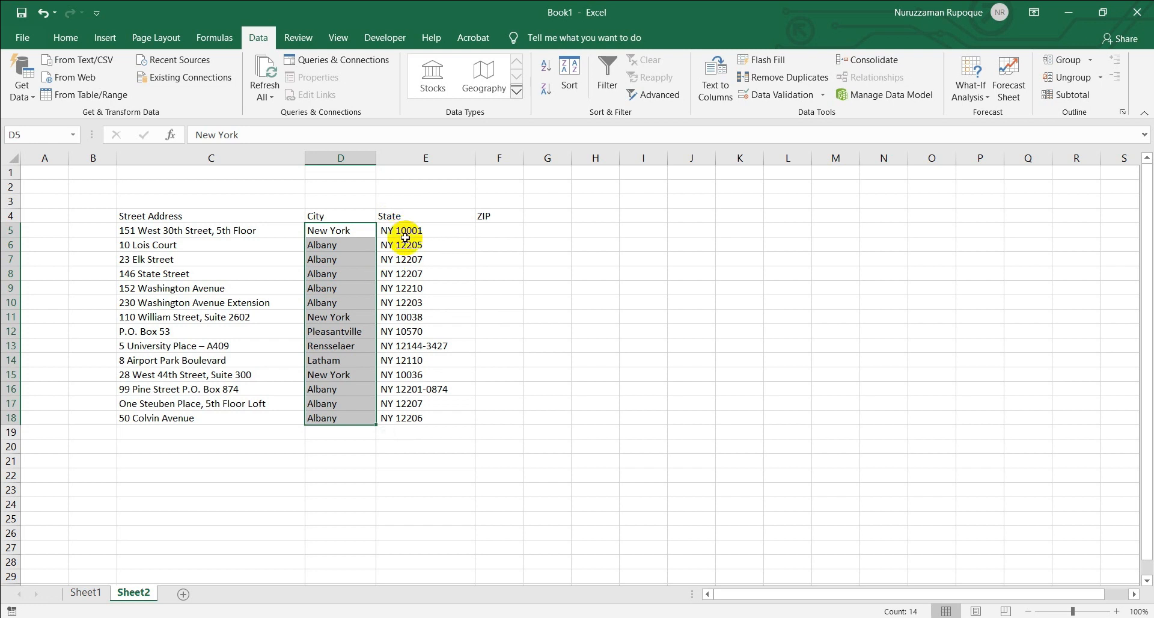
- Split E5:E18 with Text to Columns as delimited data, using Space instead of Comma as the delimiter
{"action": "left_click", "coordinate": [389, 230]}
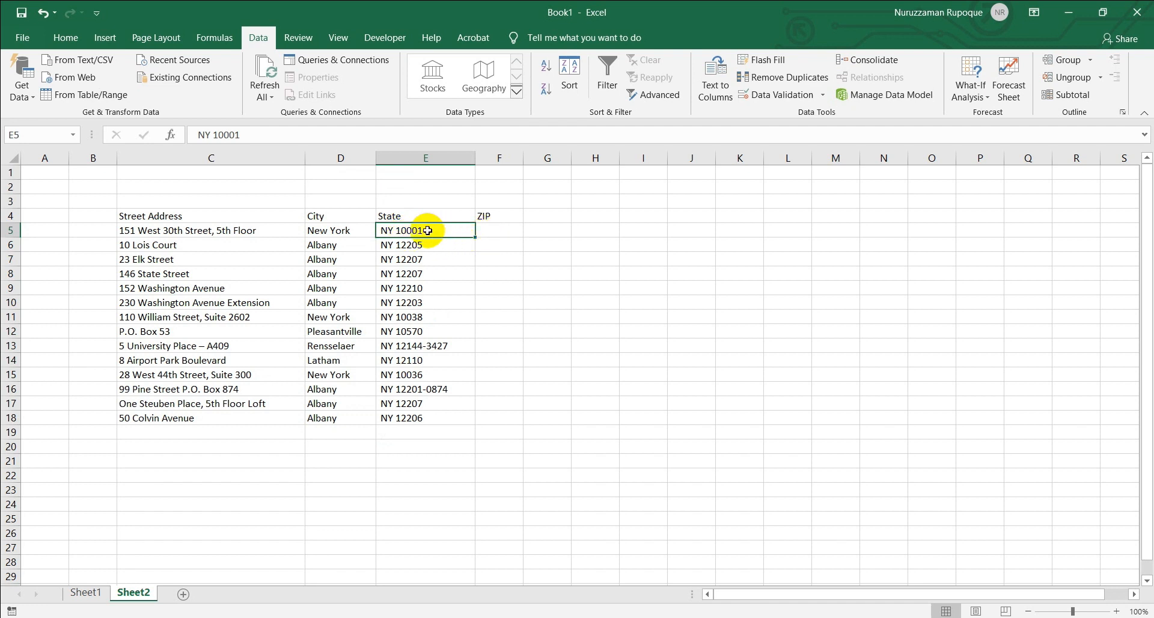
{"action": "left_click_drag", "start_coordinate": [415, 227], "coordinate": [456, 419]}
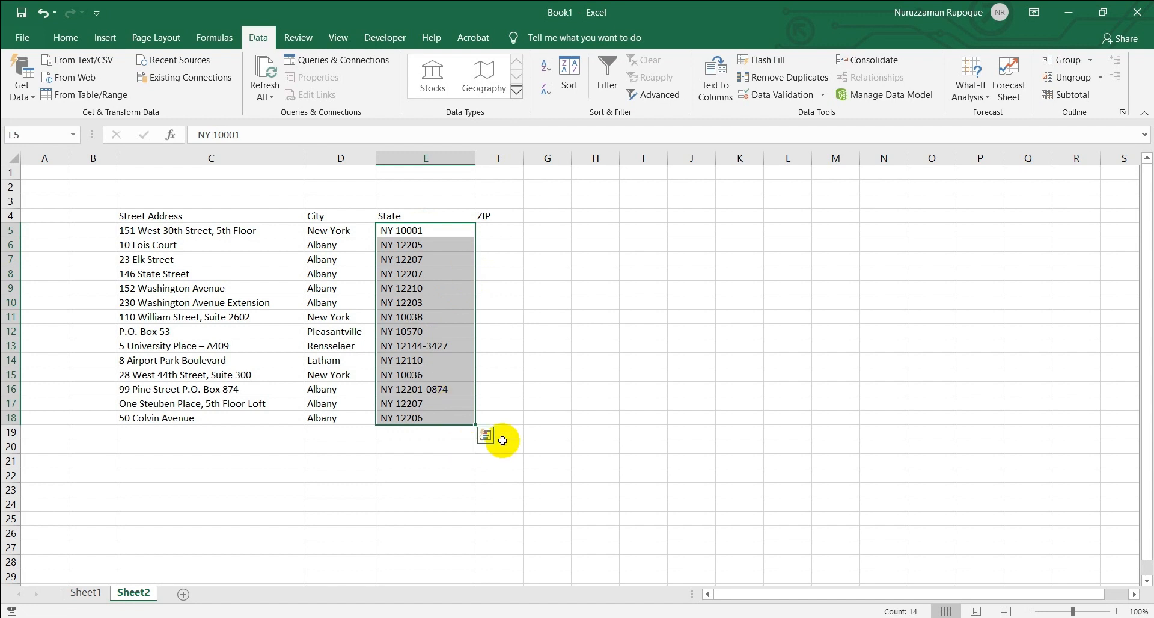
{"action": "left_click", "coordinate": [486, 436]}
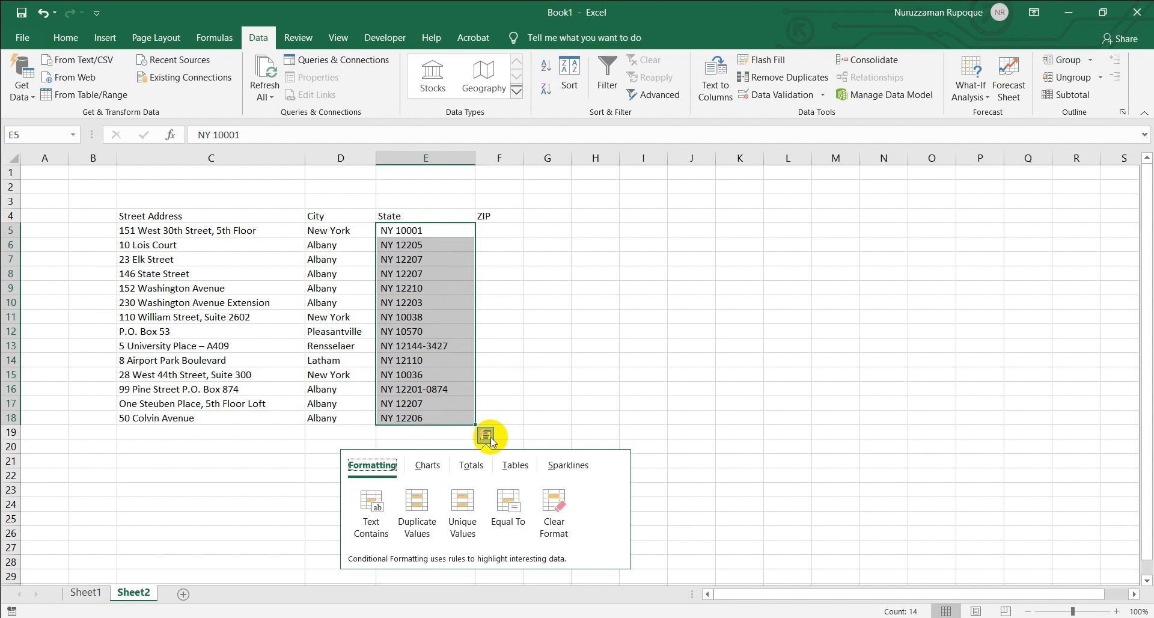
{"action": "left_click", "coordinate": [485, 435]}
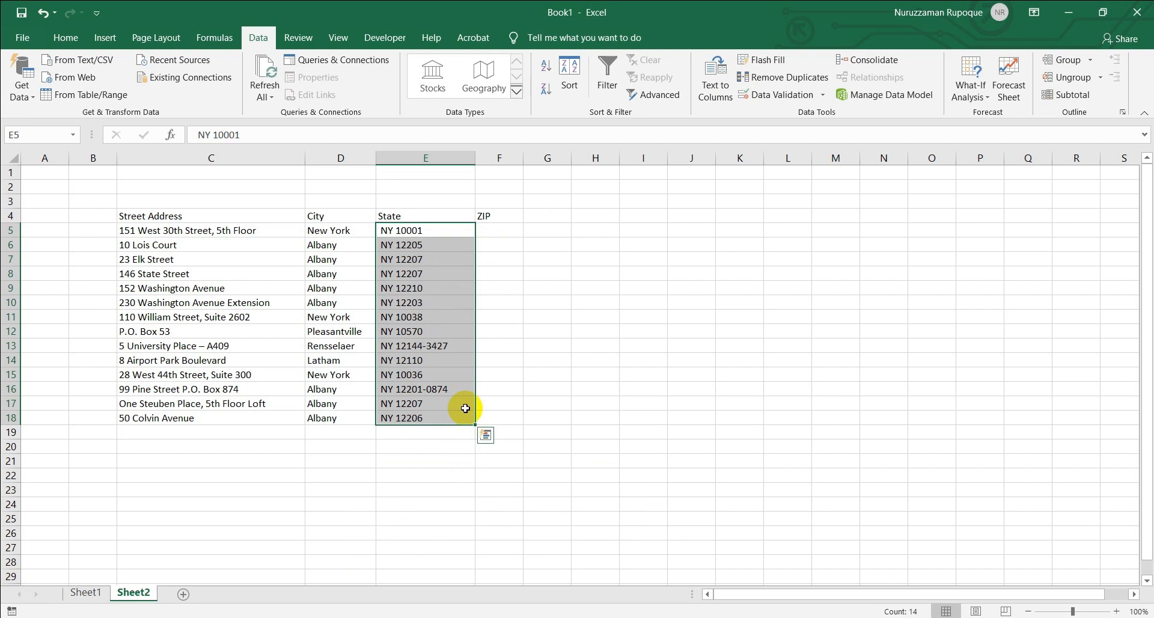
{"action": "left_click", "coordinate": [717, 79]}
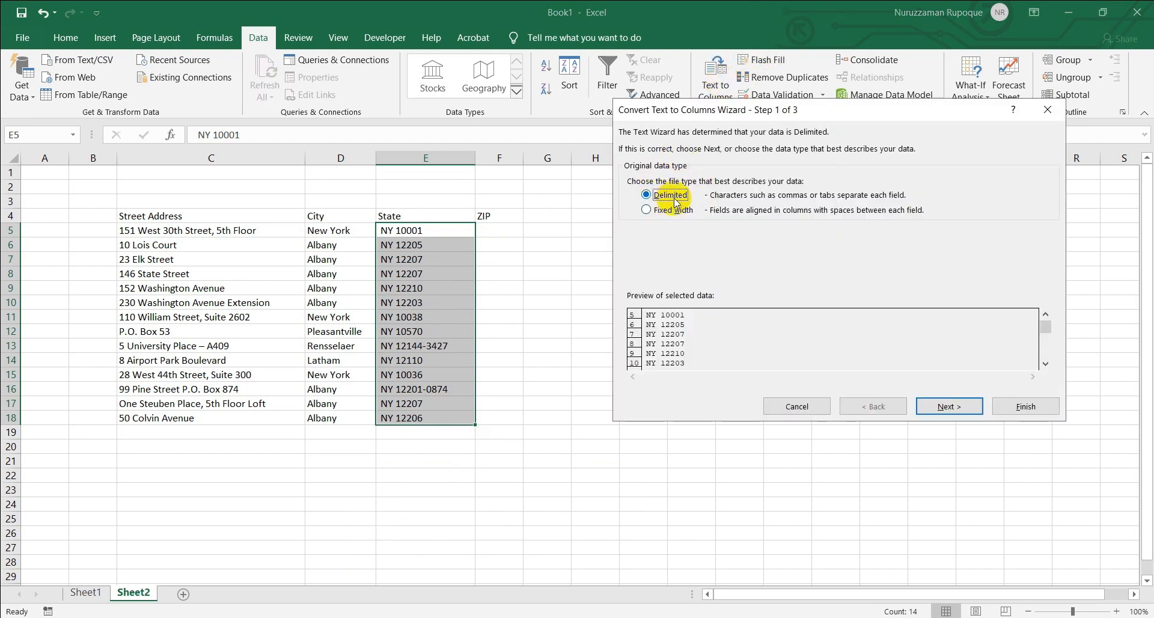
{"action": "left_click", "coordinate": [948, 409]}
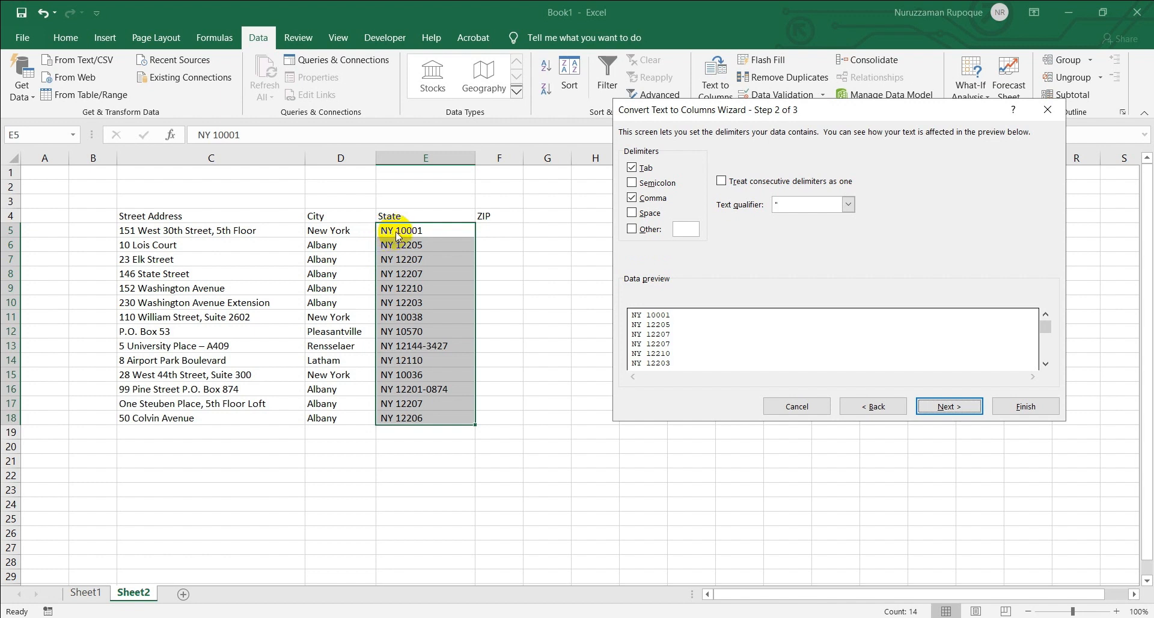
{"action": "left_click", "coordinate": [636, 203]}
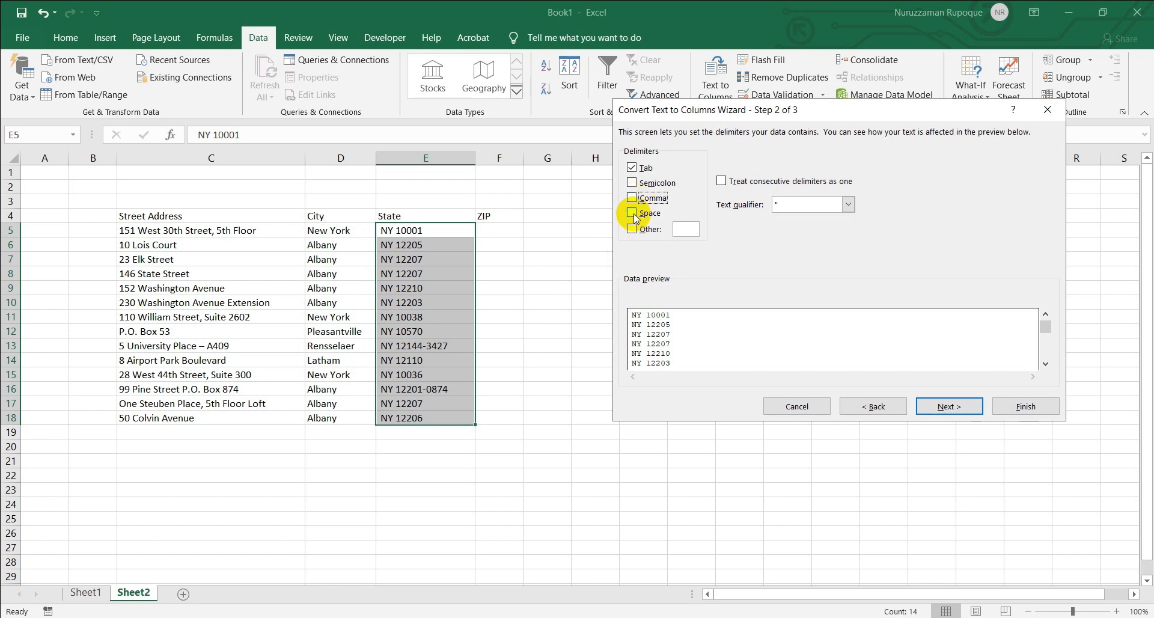
{"action": "left_click", "coordinate": [634, 214]}
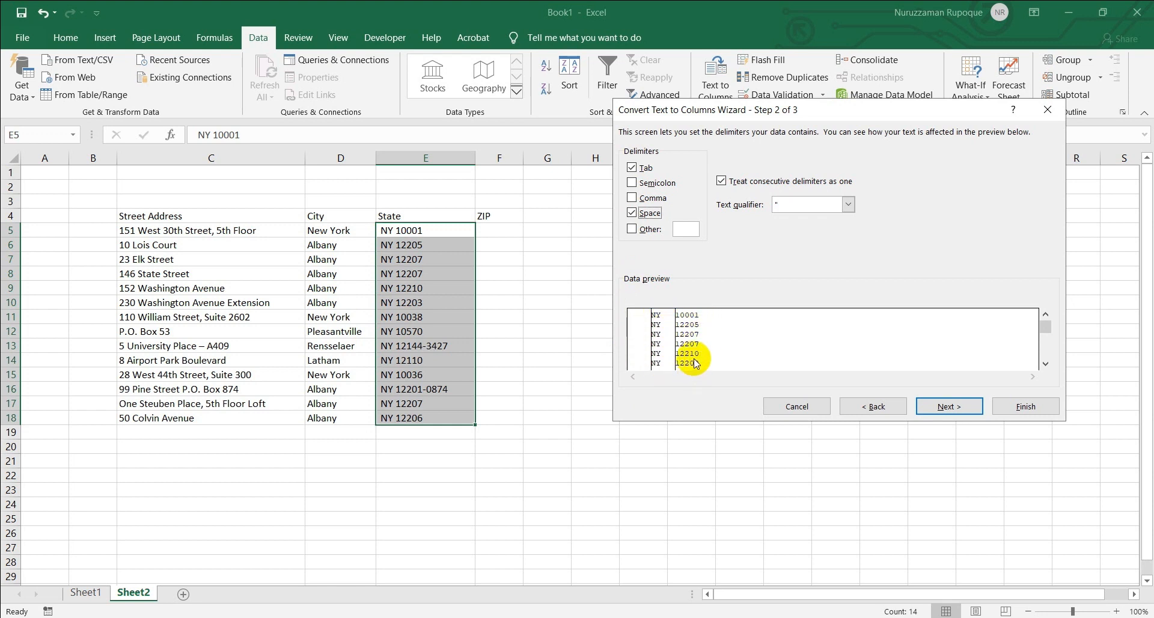
{"action": "left_click", "coordinate": [954, 408]}
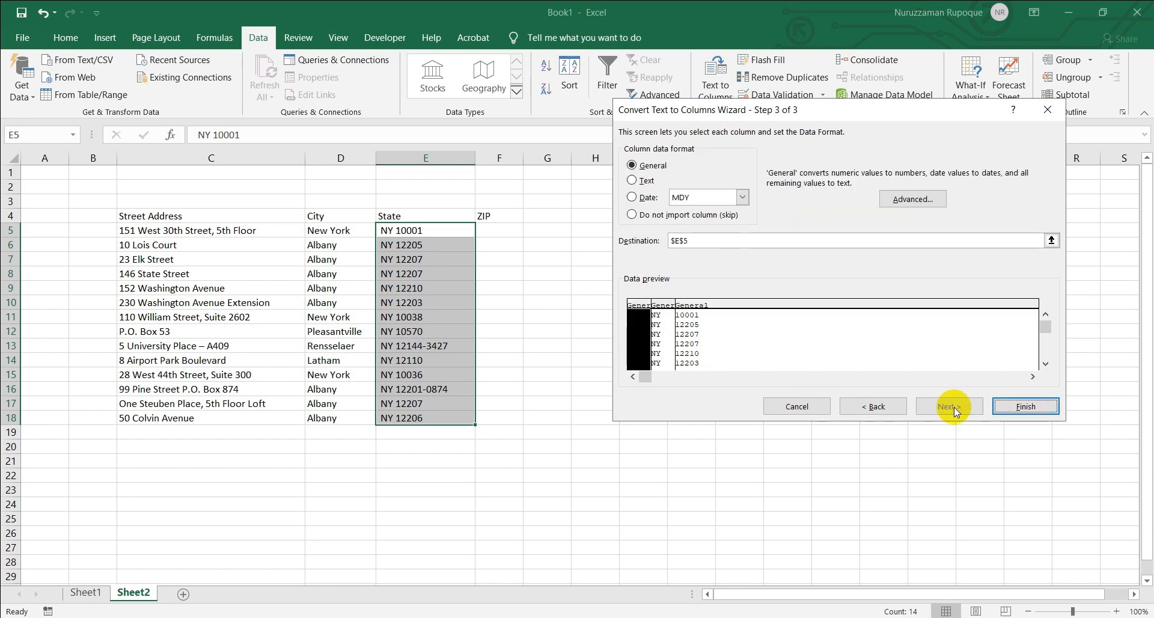
{"action": "left_click", "coordinate": [1035, 407]}
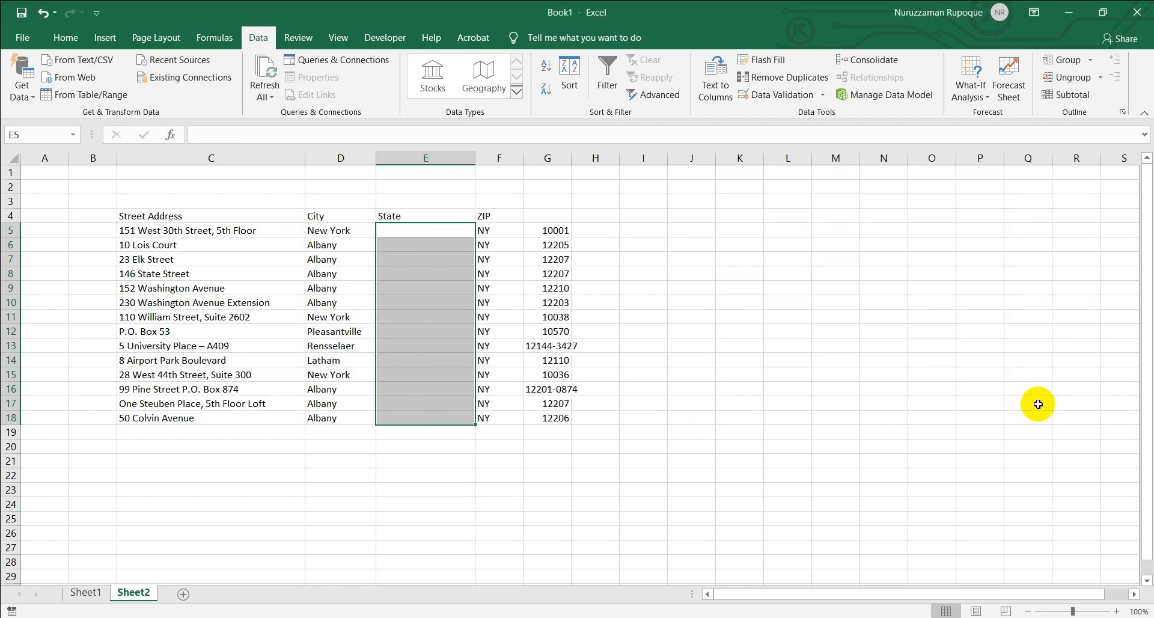
- Move the state and ZIP values from F5:G18 one column over so they start at E5 under their headers
{"action": "left_click", "coordinate": [768, 286]}
{"action": "left_click_drag", "start_coordinate": [422, 228], "coordinate": [444, 424]}
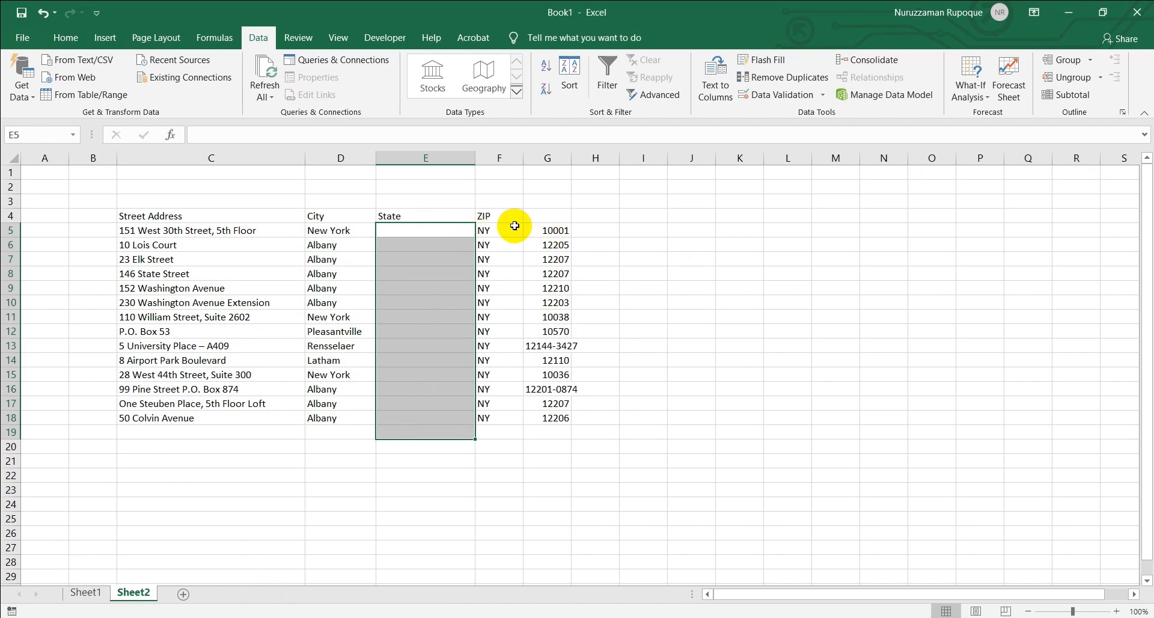
{"action": "left_click", "coordinate": [670, 217]}
{"action": "left_click_drag", "start_coordinate": [505, 230], "coordinate": [565, 414]}
{"action": "left_click", "coordinate": [652, 332]}
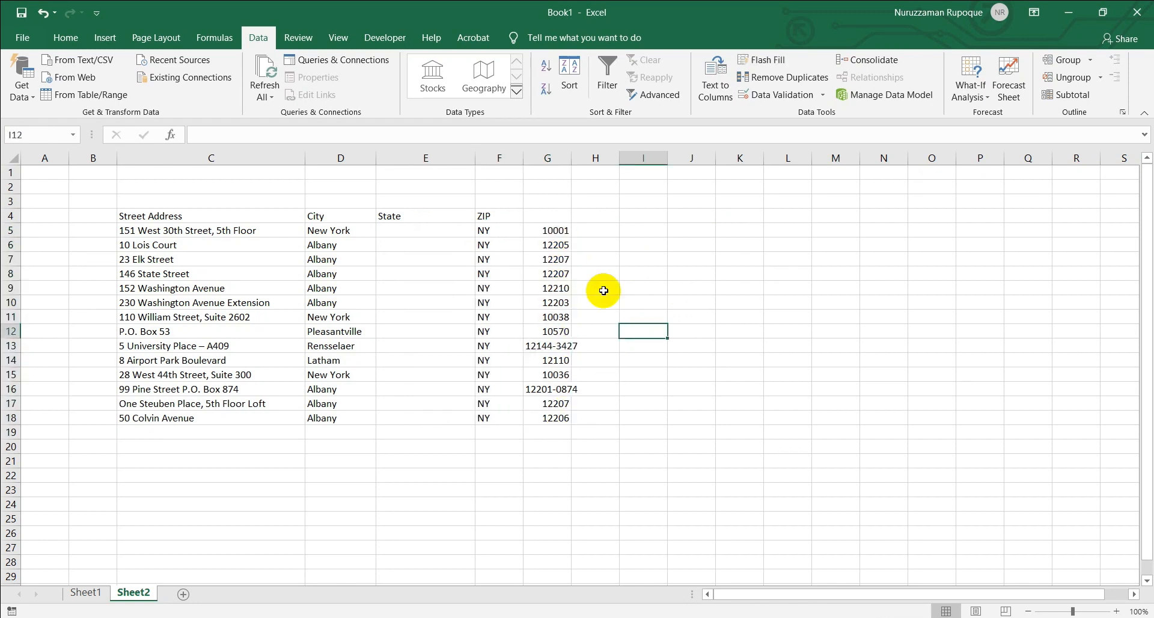
{"action": "left_click", "coordinate": [482, 229]}
{"action": "left_click_drag", "start_coordinate": [482, 229], "coordinate": [563, 415]}
{"action": "key", "text": "ctrl+c"}
{"action": "left_click", "coordinate": [392, 234]}
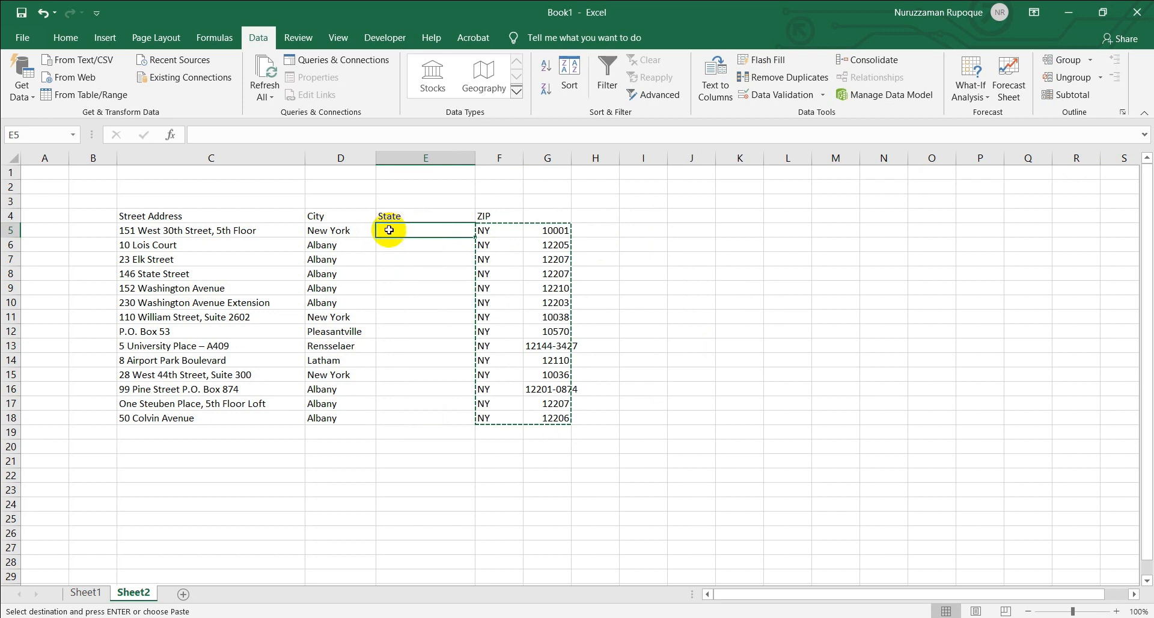
{"action": "key", "text": "ctrl+v"}
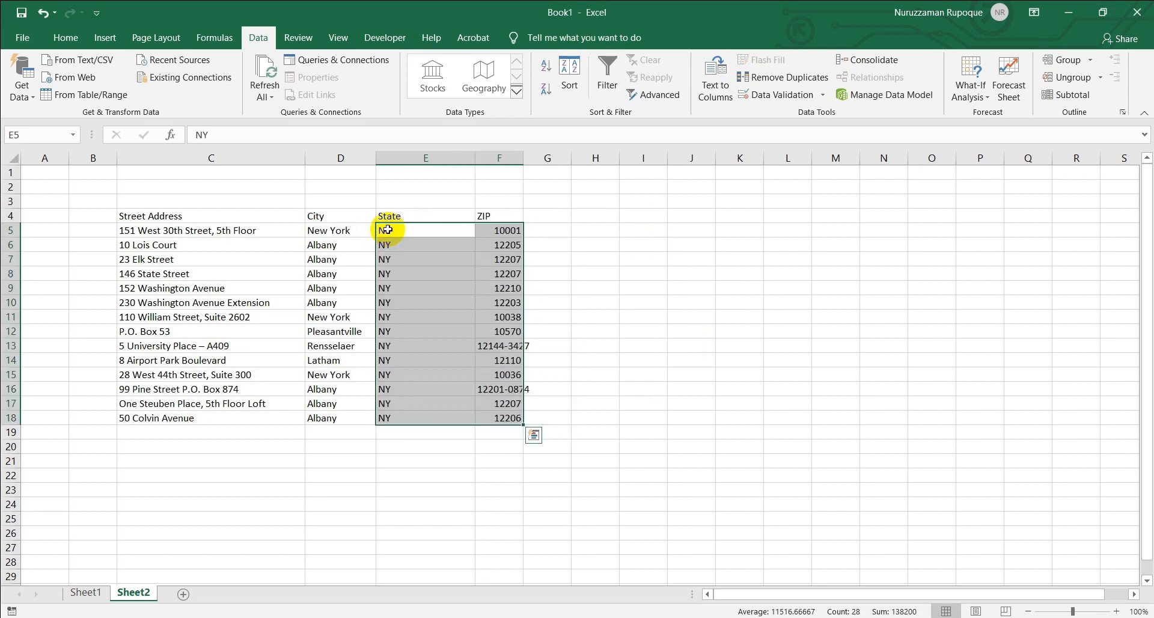
- Widen column G substantially and column F slightly so the longer ZIP codes fit
{"action": "left_click", "coordinate": [574, 265]}
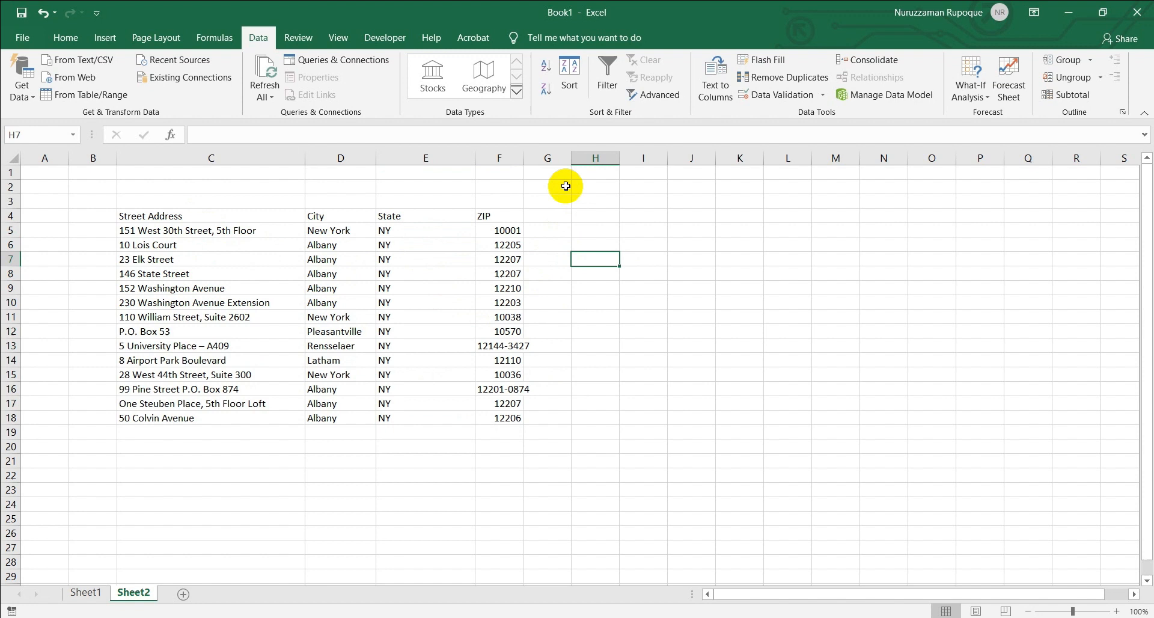
{"action": "left_click_drag", "start_coordinate": [572, 156], "coordinate": [775, 118]}
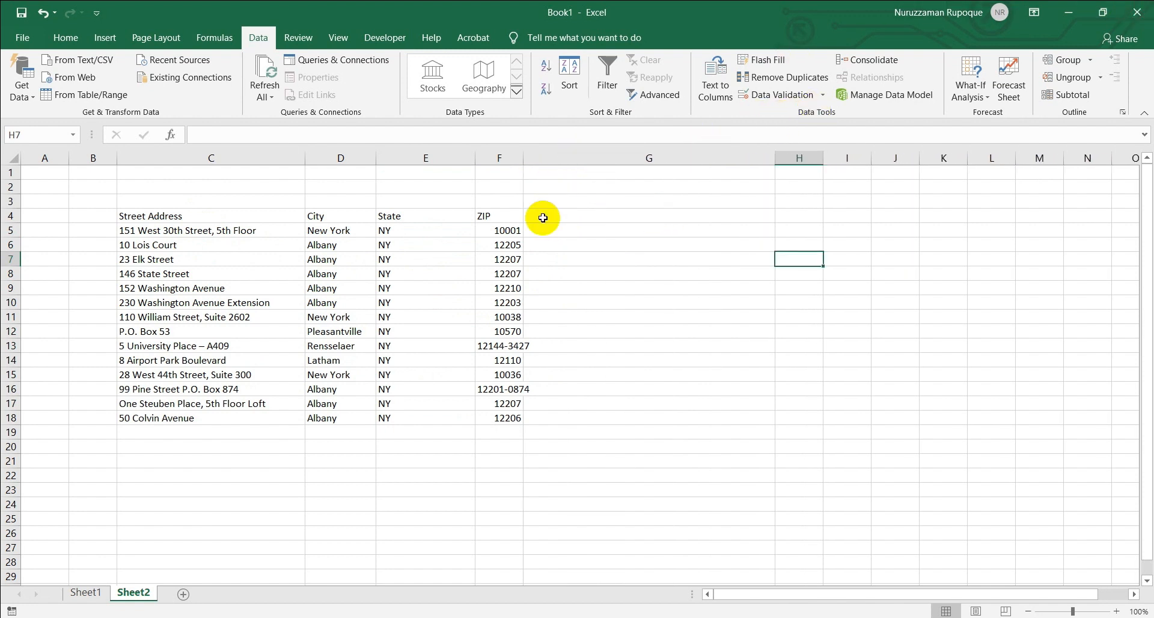
{"action": "left_click_drag", "start_coordinate": [523, 166], "coordinate": [537, 165]}
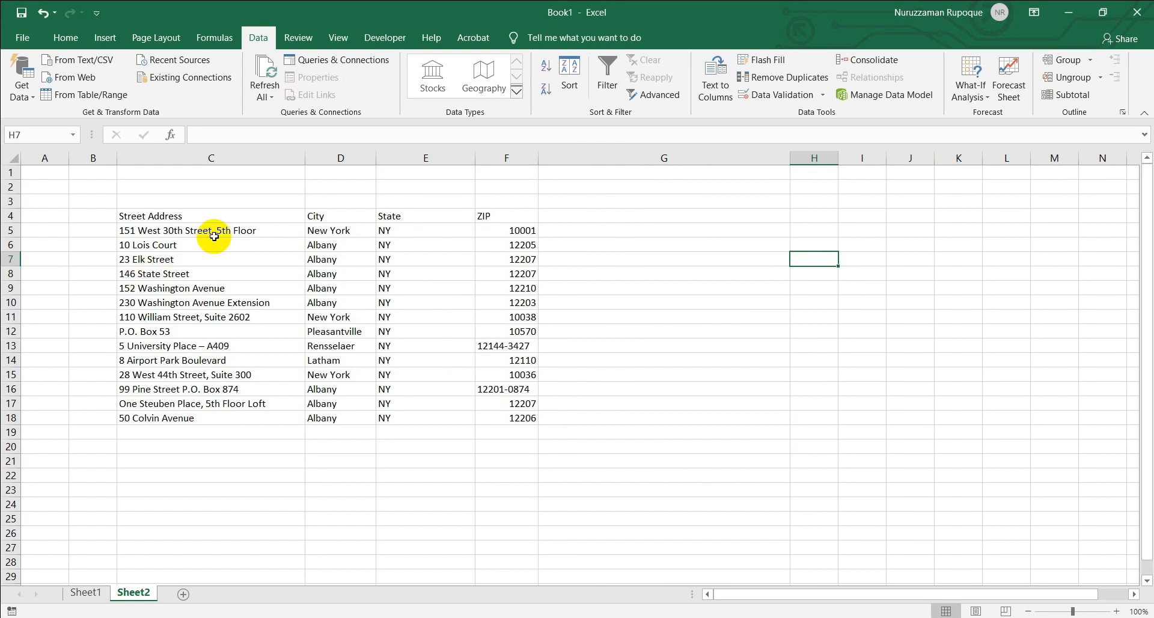
- Copy the street address text from C5 into G5 and add a comma after it
{"action": "left_click", "coordinate": [248, 233]}
{"action": "double_click", "coordinate": [248, 233]}
{"action": "left_click_drag", "start_coordinate": [264, 232], "coordinate": [39, 232]}
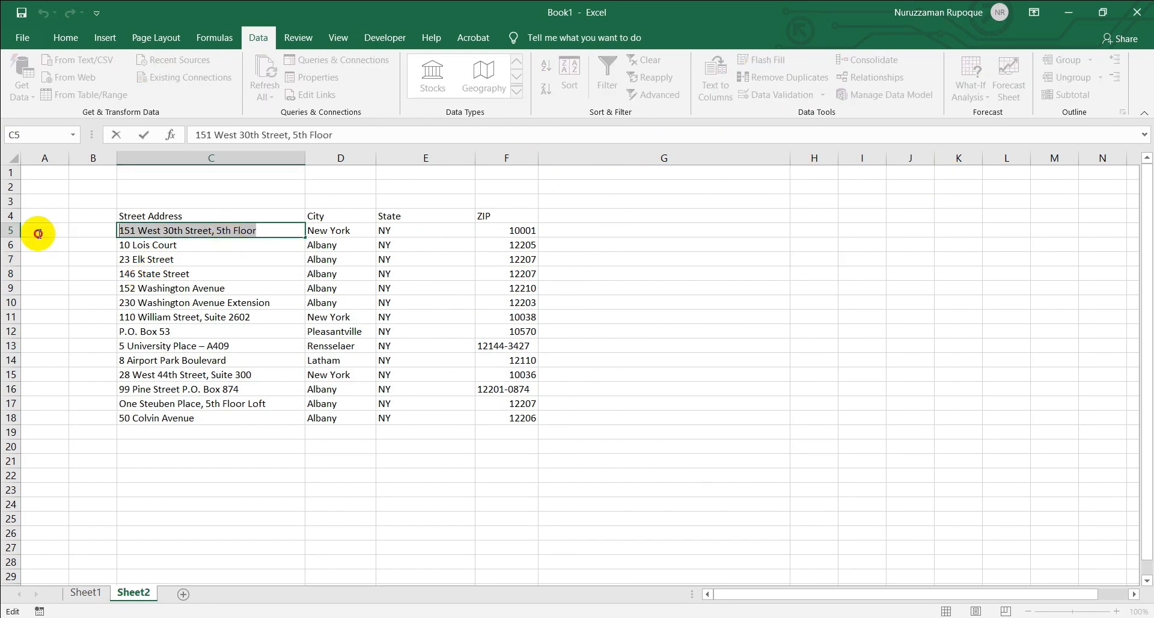
{"action": "key", "text": "ctrl+c"}
{"action": "left_click", "coordinate": [617, 232]}
{"action": "key", "text": "ctrl+v"}
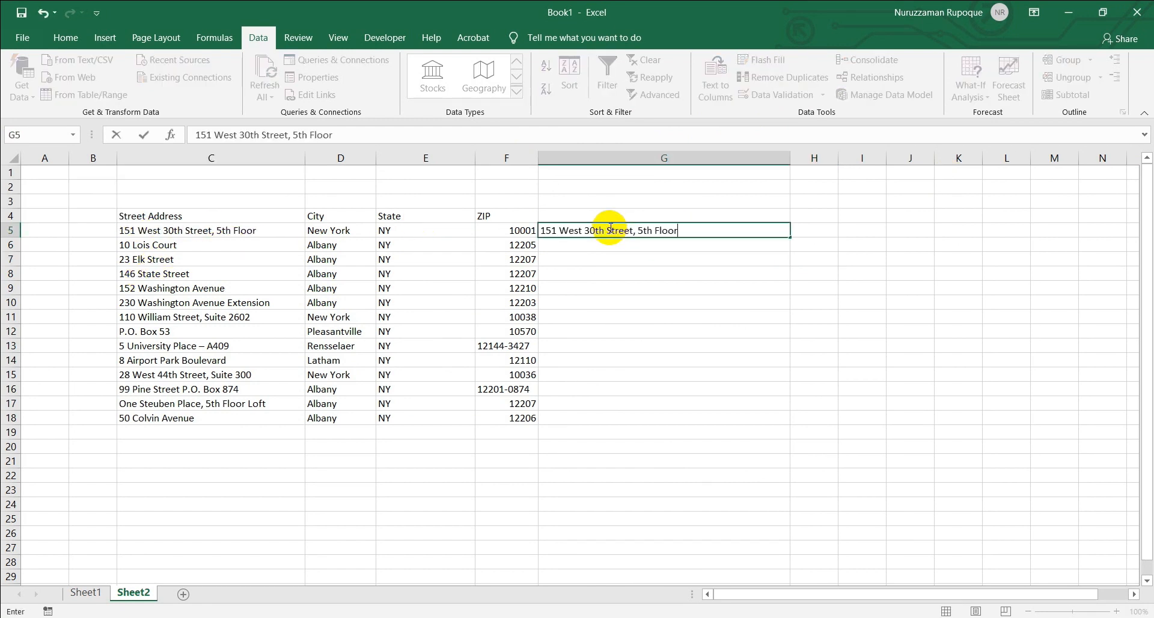
{"action": "type", "text": ","}
- Append the city name copied from D5 to the text in G5, followed by a comma
{"action": "left_click", "coordinate": [352, 232]}
{"action": "double_click", "coordinate": [352, 231]}
{"action": "left_click_drag", "start_coordinate": [352, 231], "coordinate": [291, 222]}
{"action": "double_click", "coordinate": [716, 233]}
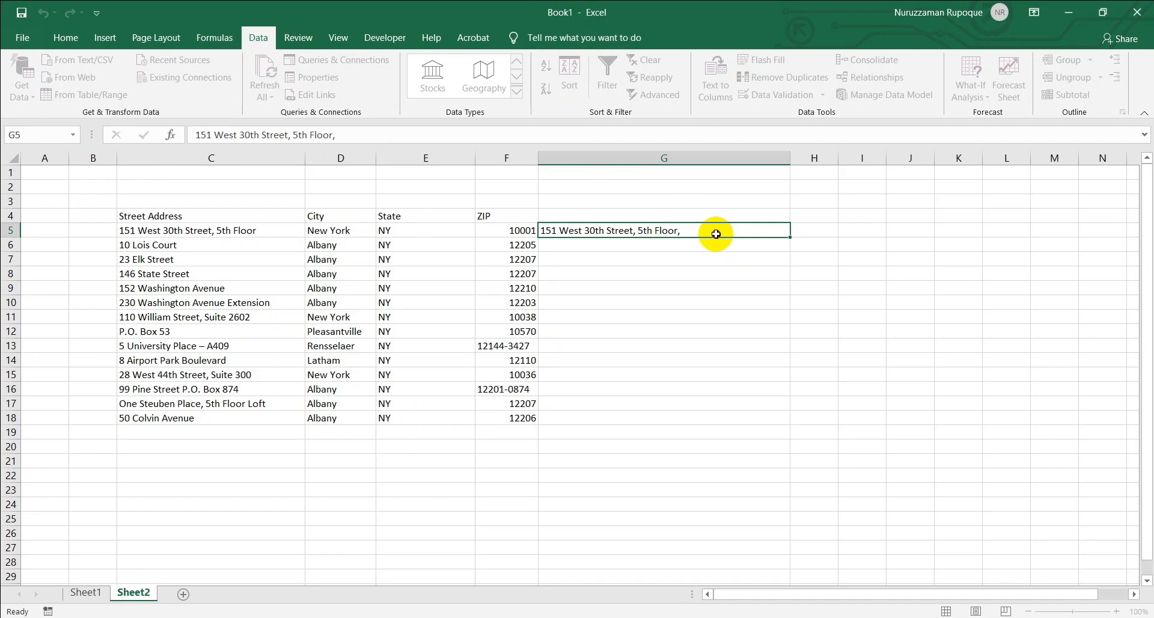
{"action": "key", "text": "ctrl+v"}
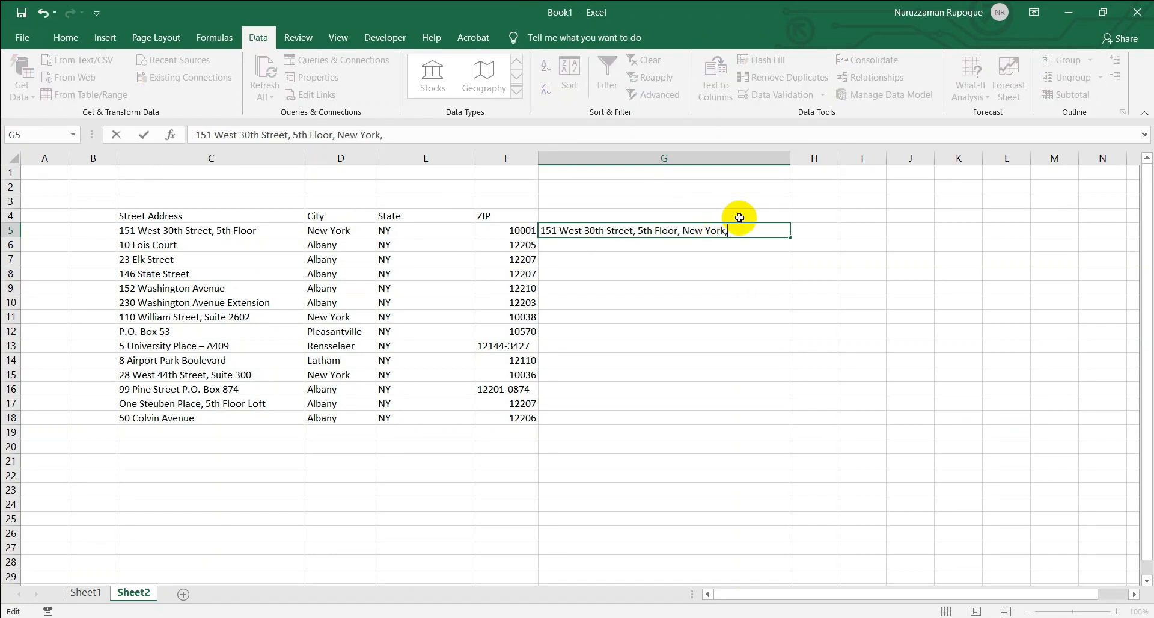
- Complete the combined address in G5 by appending the state from E5 and the ZIP code from F5, separated by spaces
{"action": "double_click", "coordinate": [406, 231]}
{"action": "left_click_drag", "start_coordinate": [406, 230], "coordinate": [347, 231]}
{"action": "double_click", "coordinate": [741, 230]}
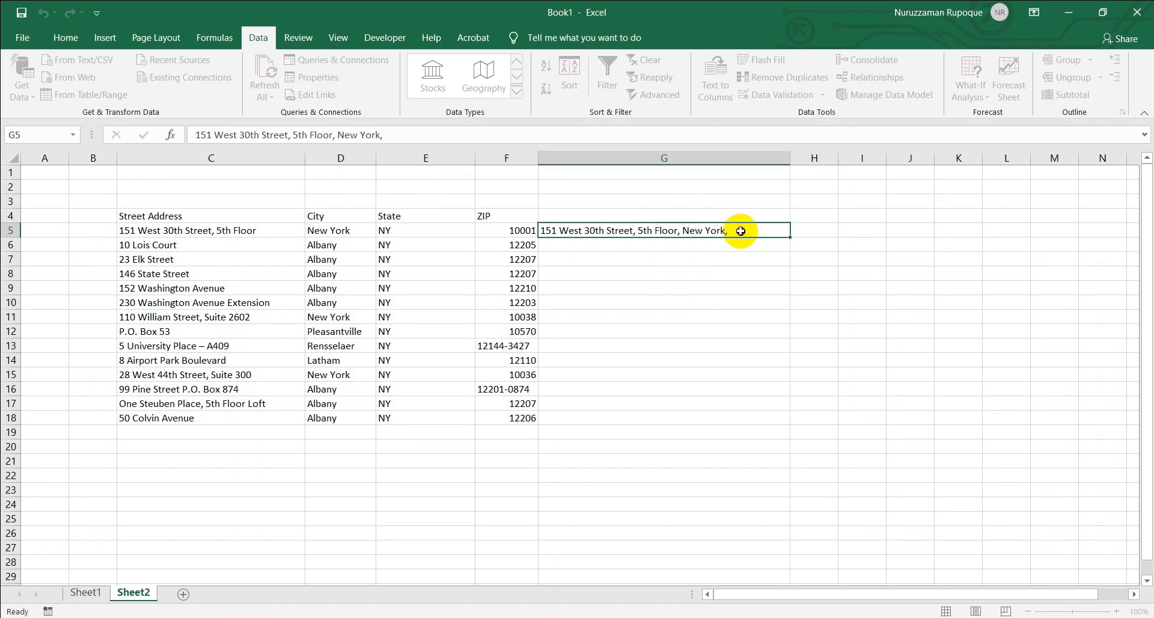
{"action": "key", "text": "ctrl+v"}
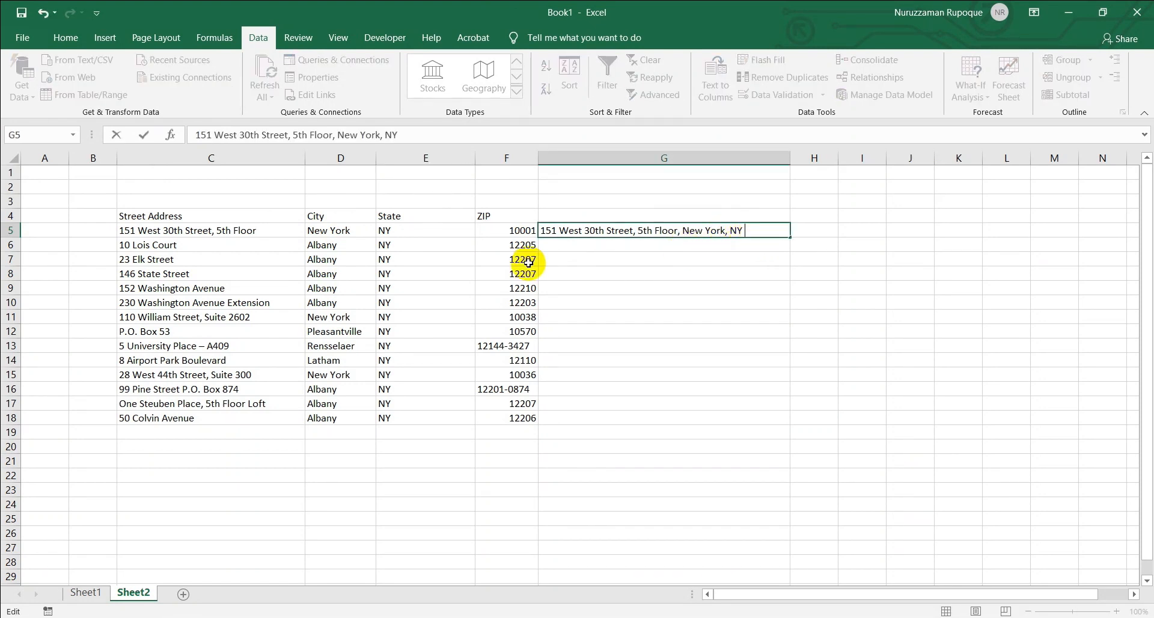
{"action": "double_click", "coordinate": [518, 232]}
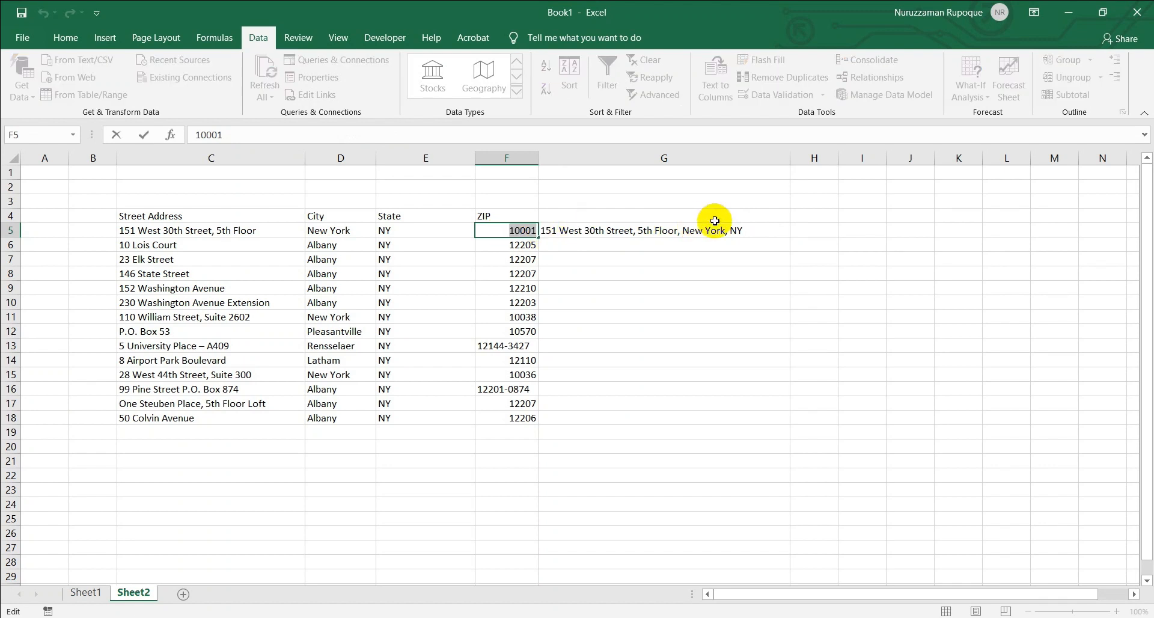
{"action": "double_click", "coordinate": [765, 230]}
{"action": "key", "text": "ctrl+v"}
{"action": "left_click", "coordinate": [664, 259]}
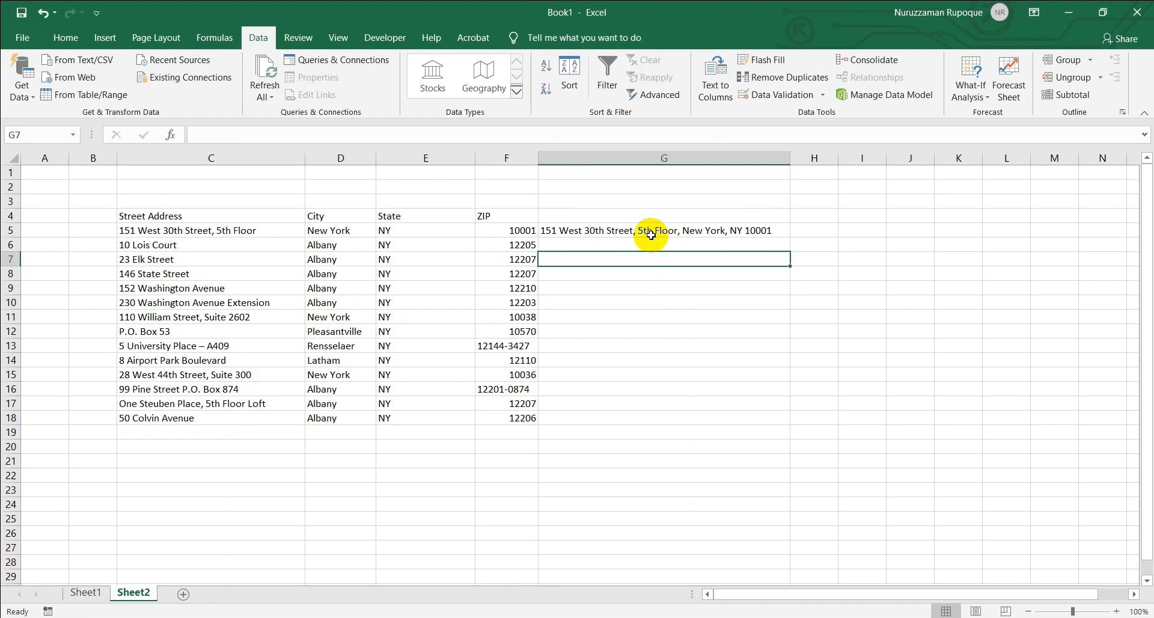
- Flash Fill the rest of column G from the combined address example in G5
{"action": "left_click", "coordinate": [690, 229]}
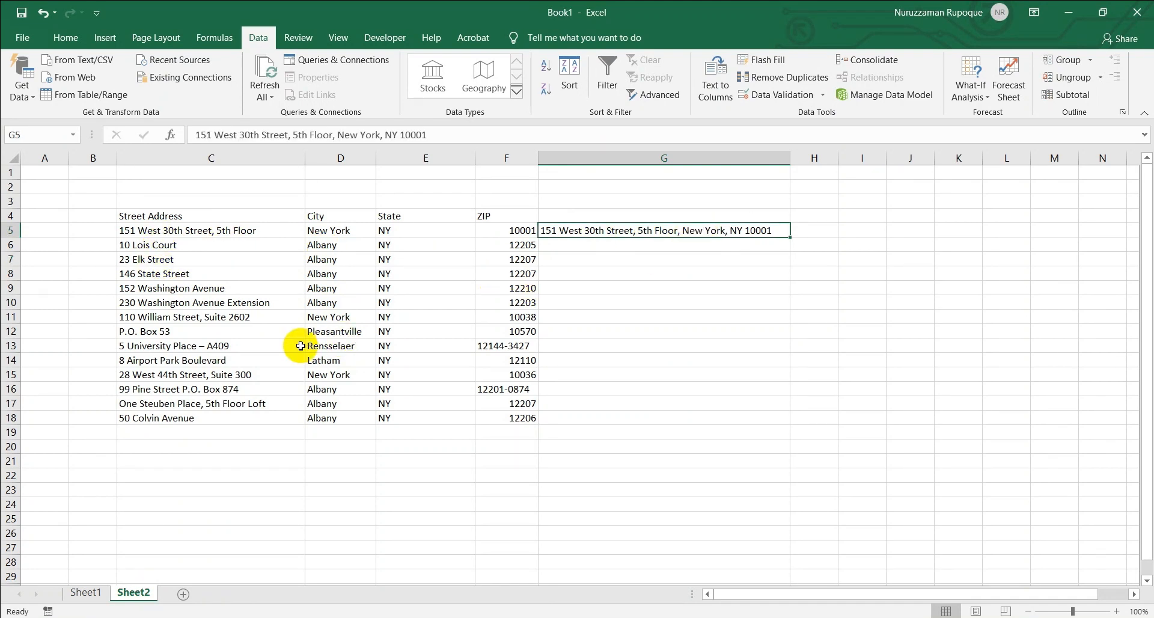
{"action": "left_click", "coordinate": [780, 62]}
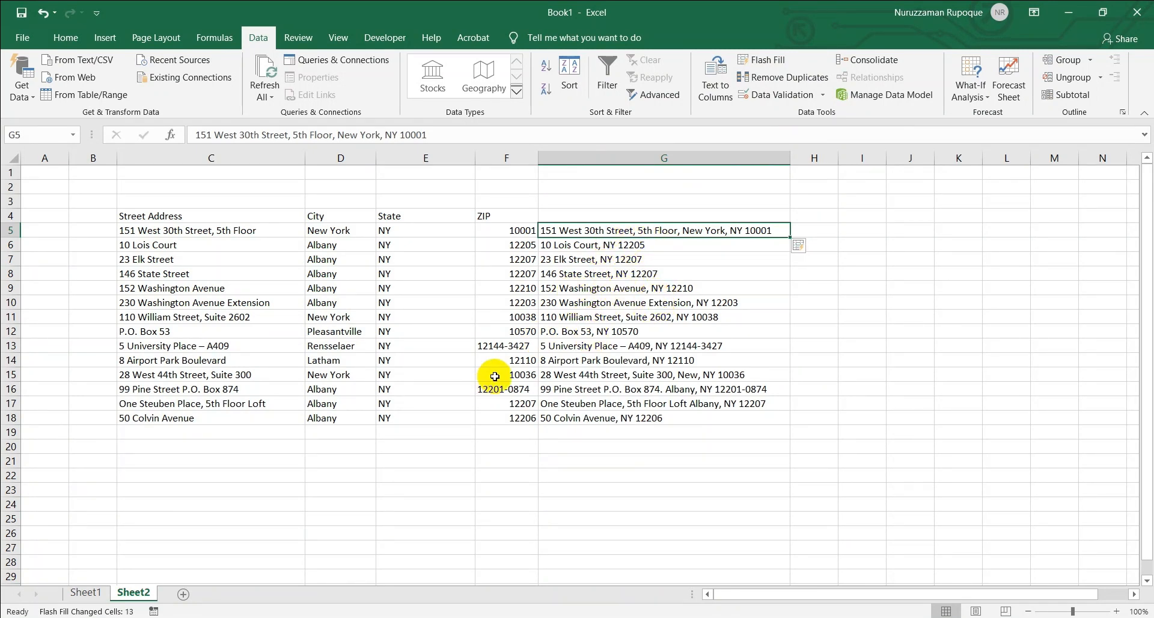
- Check the Flash Fill addresses in column G against the source columns, especially the city names in column D
{"action": "left_click", "coordinate": [609, 274]}
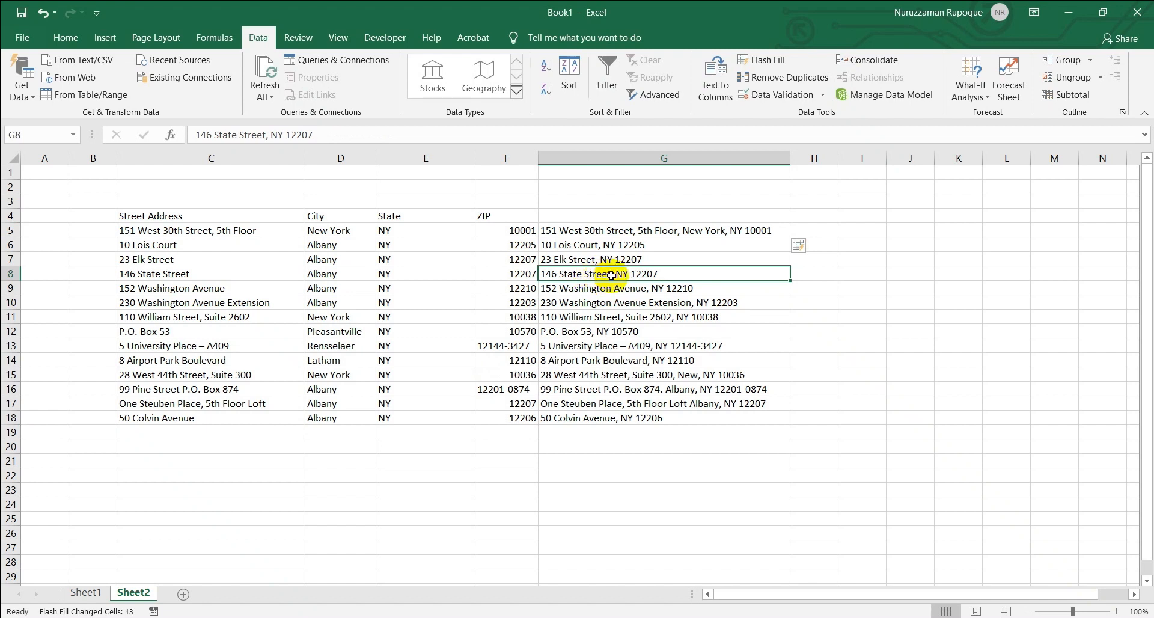
{"action": "double_click", "coordinate": [613, 275]}
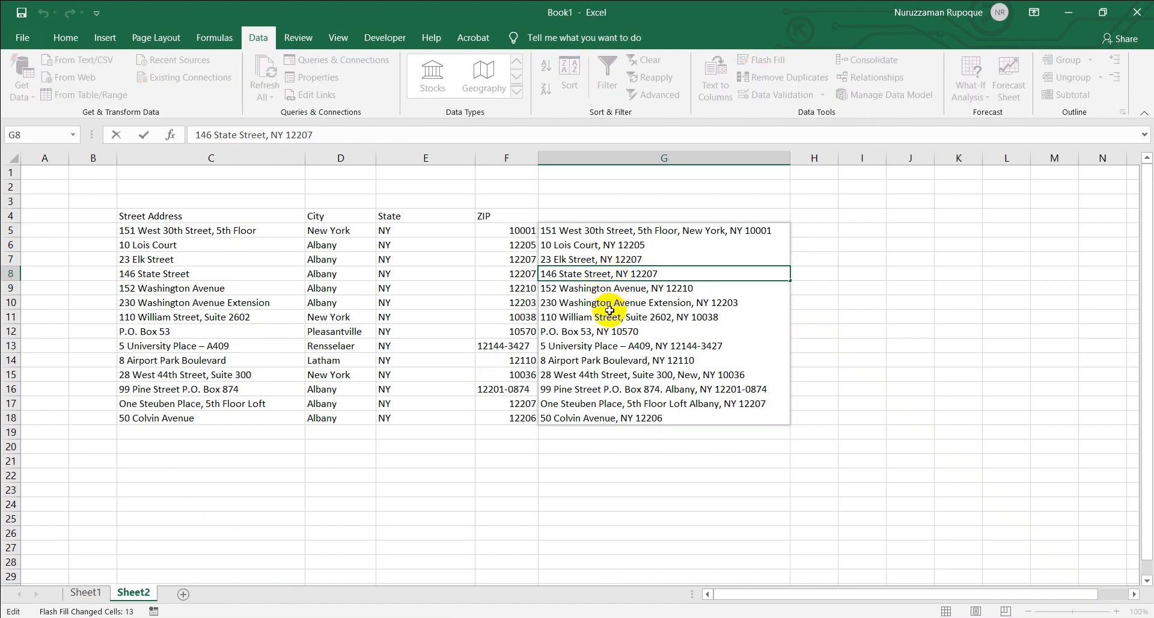
{"action": "left_click", "coordinate": [532, 375]}
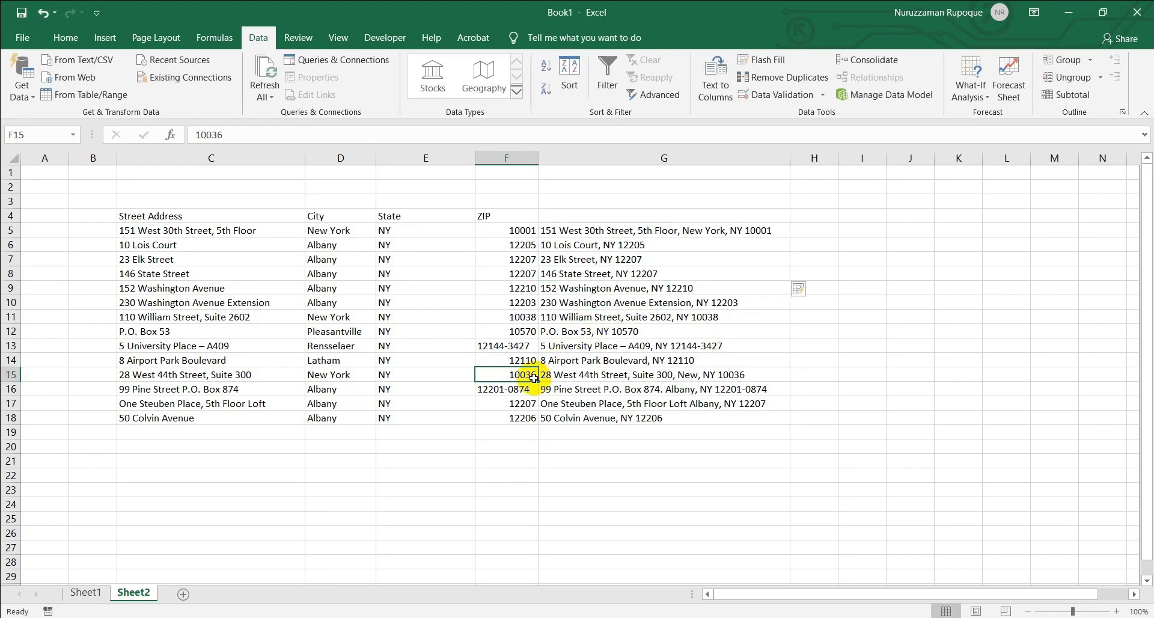
{"action": "left_click", "coordinate": [607, 270]}
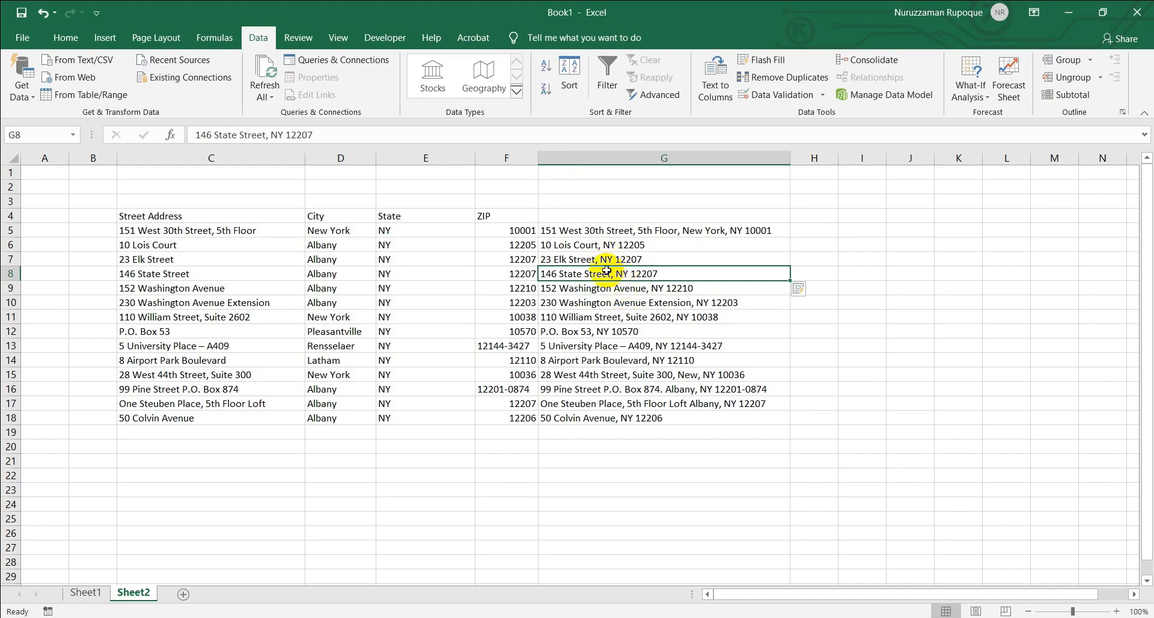
{"action": "left_click", "coordinate": [589, 257]}
{"action": "left_click", "coordinate": [590, 247]}
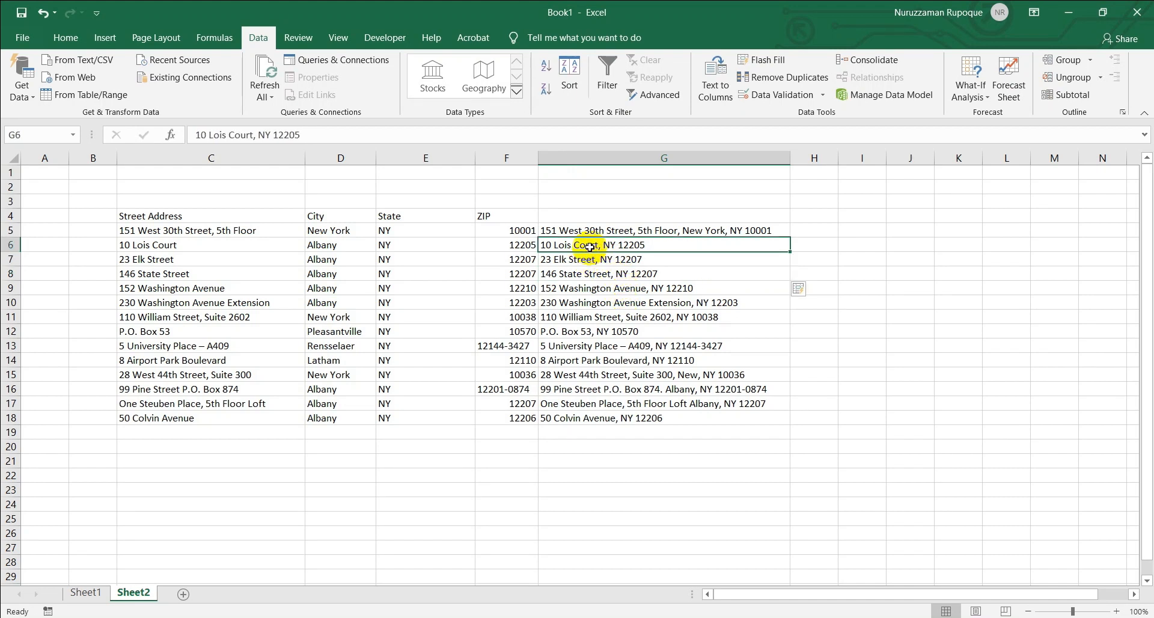
{"action": "left_click", "coordinate": [625, 229]}
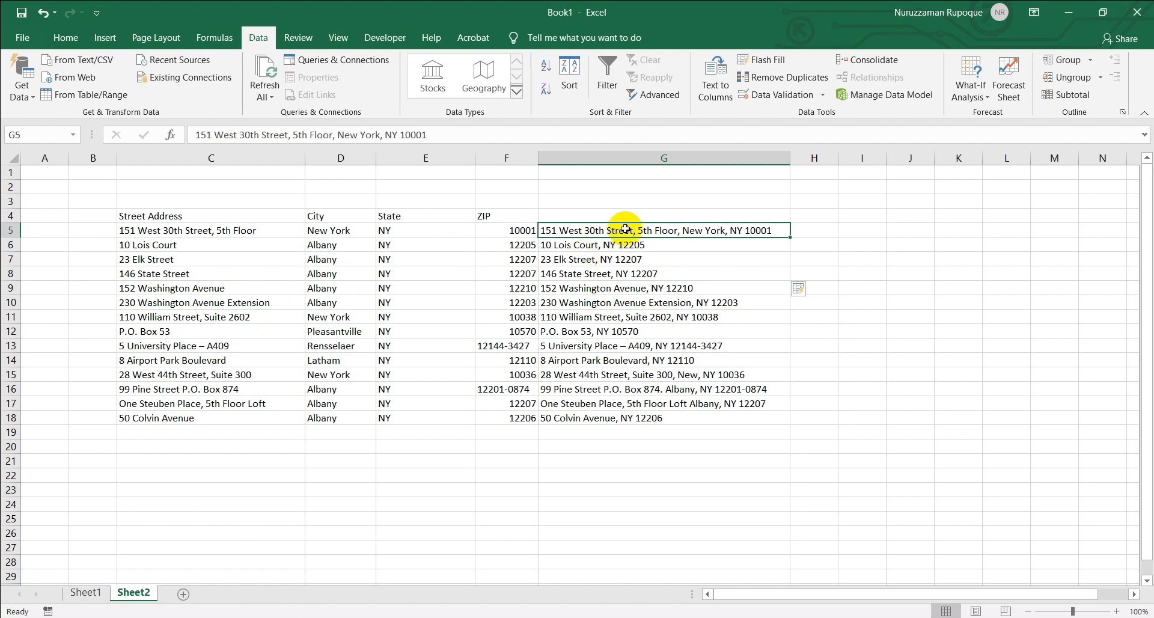
{"action": "left_click", "coordinate": [625, 289]}
{"action": "left_click", "coordinate": [625, 303]}
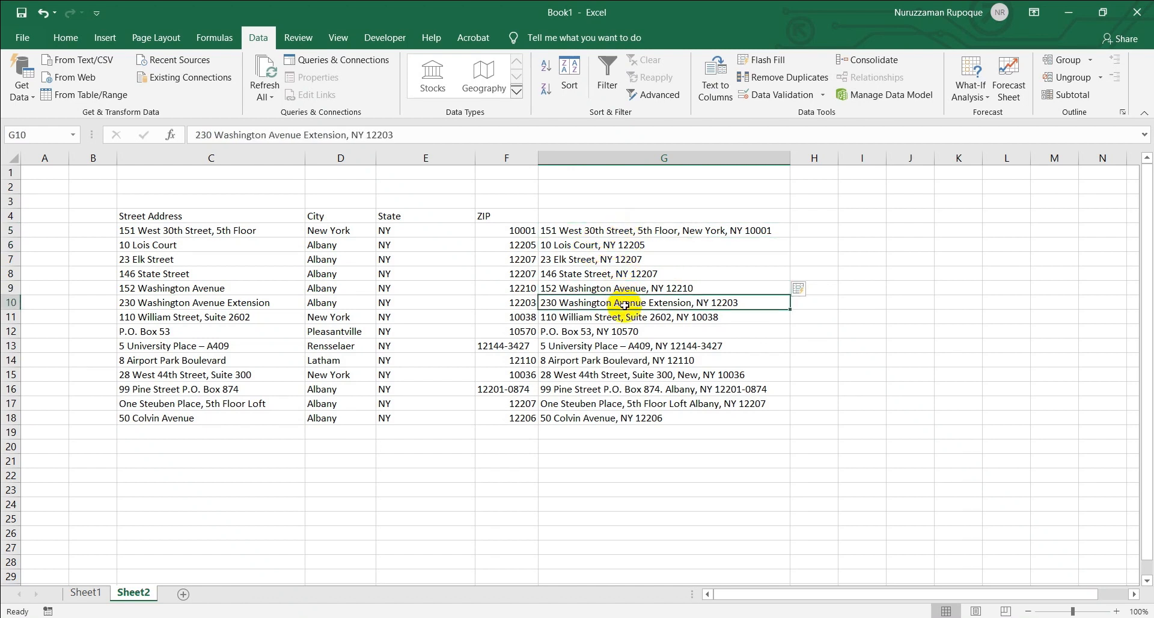
{"action": "left_click", "coordinate": [337, 274]}
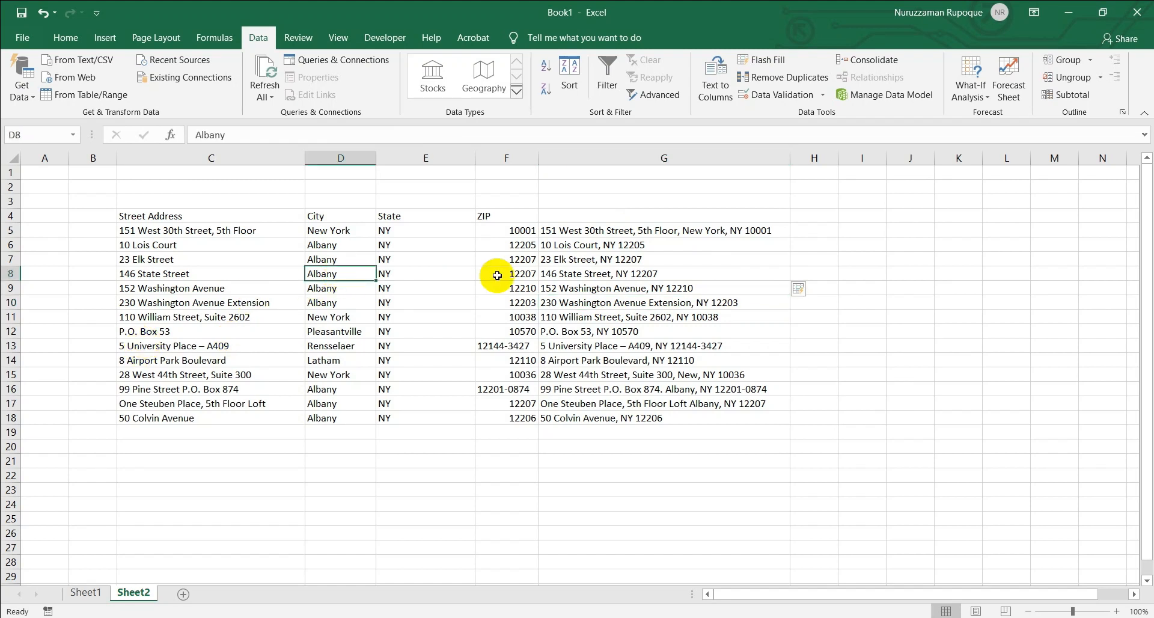
{"action": "left_click", "coordinate": [198, 133]}
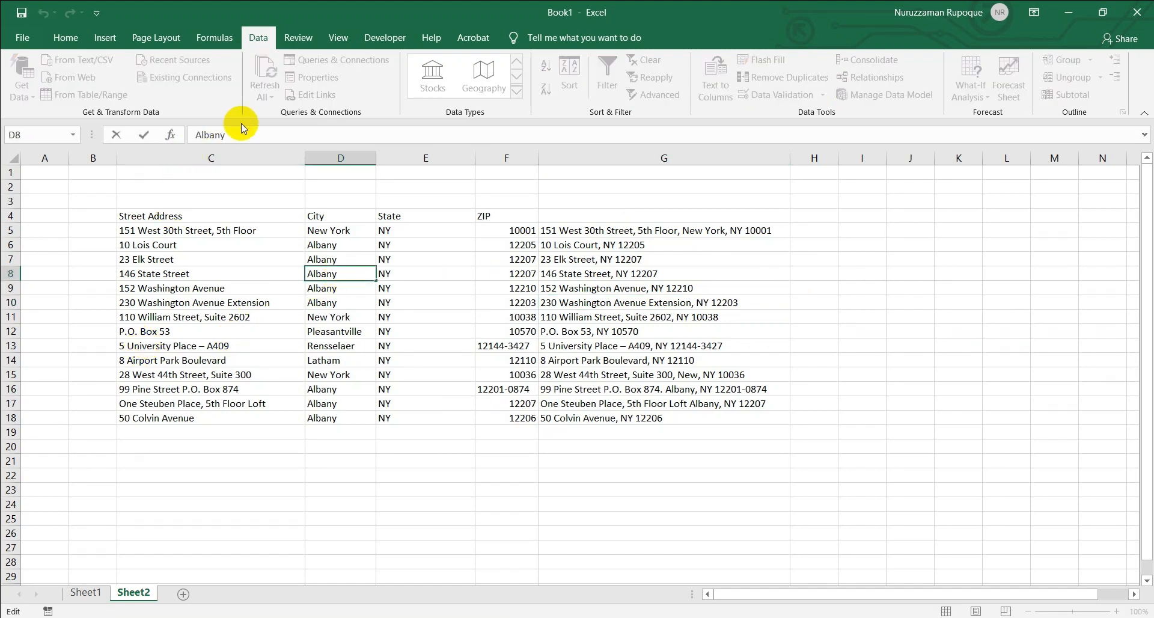
{"action": "left_click", "coordinate": [321, 287]}
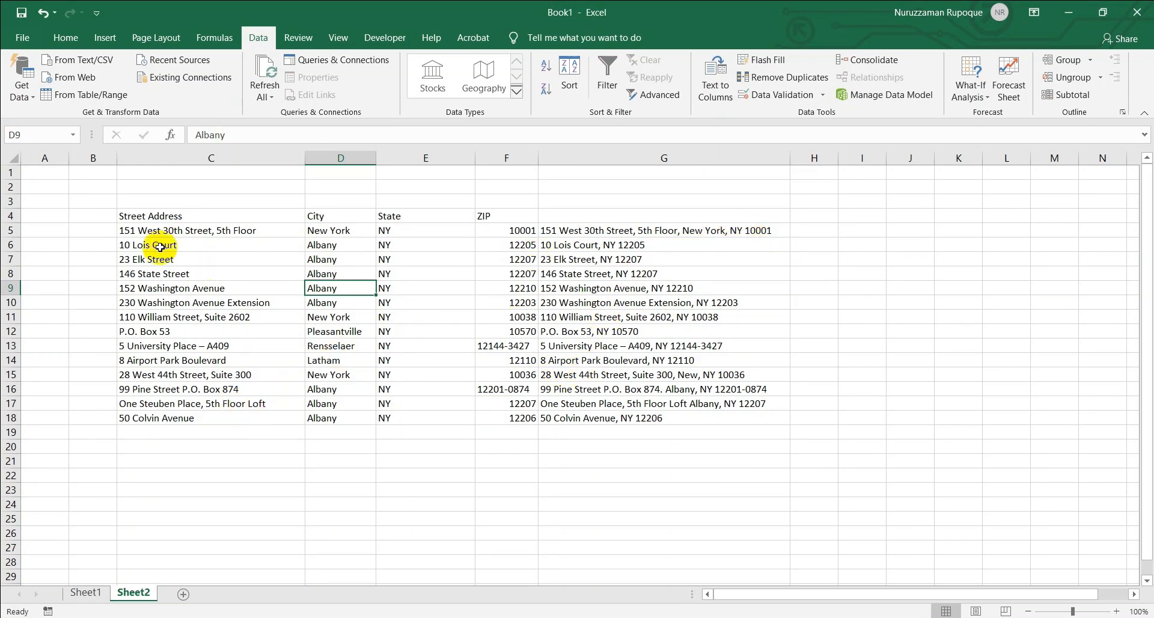
- Compare the separate Street Address, City, State and ZIP data in columns C to F with the combined addresses in column G
{"action": "left_click_drag", "start_coordinate": [158, 230], "coordinate": [491, 417]}
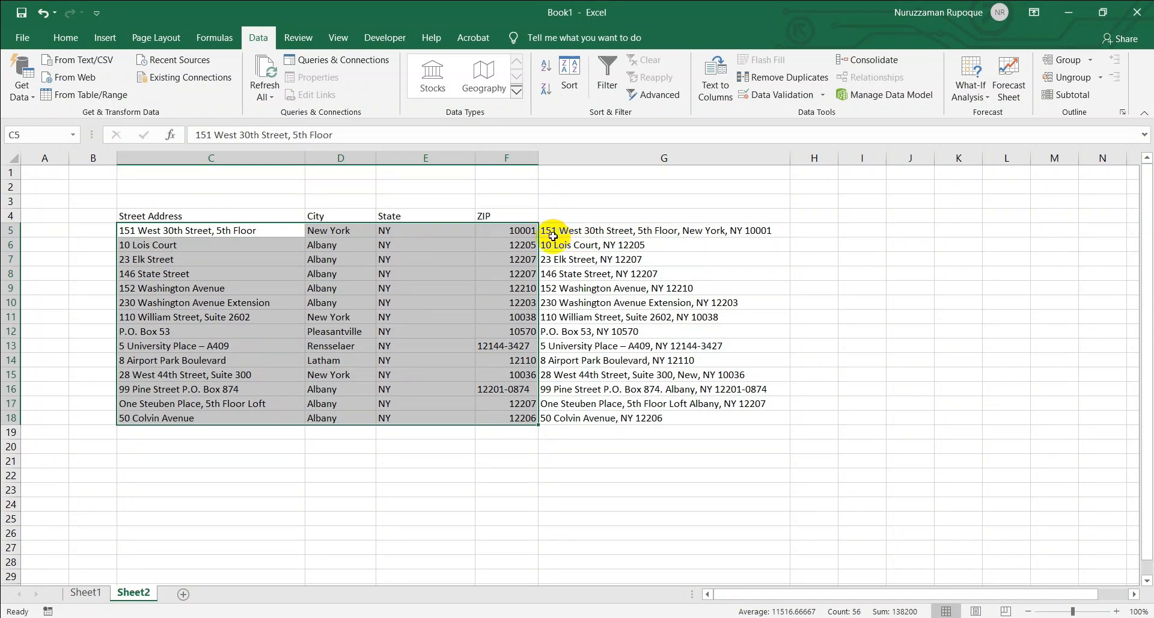
{"action": "left_click_drag", "start_coordinate": [569, 230], "coordinate": [592, 426]}
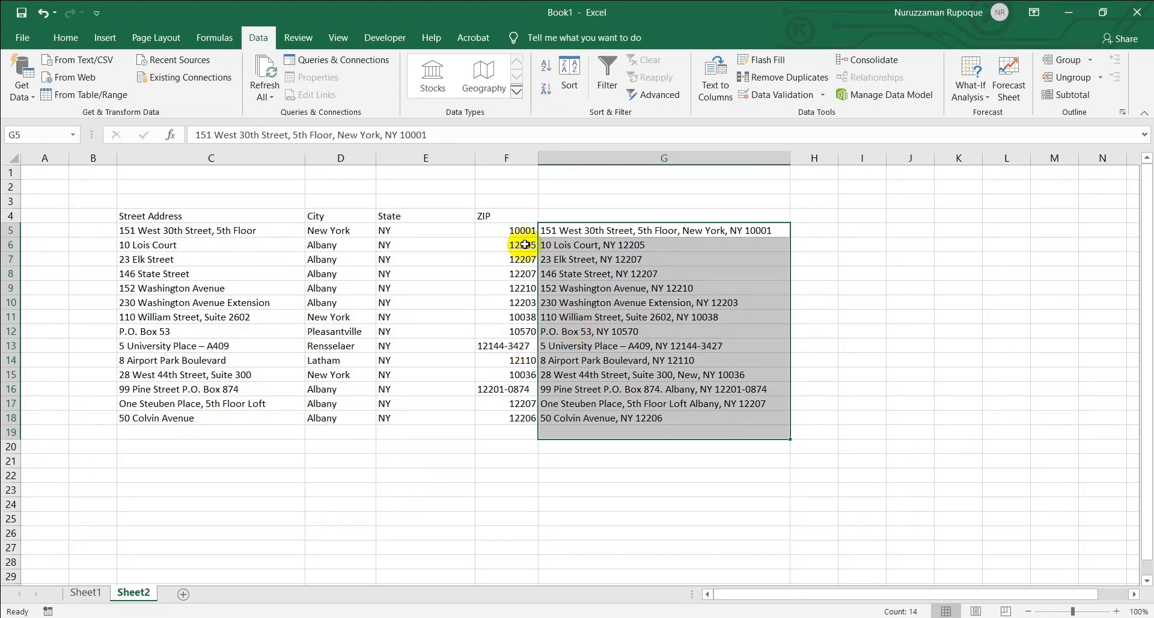
{"action": "left_click", "coordinate": [609, 232]}
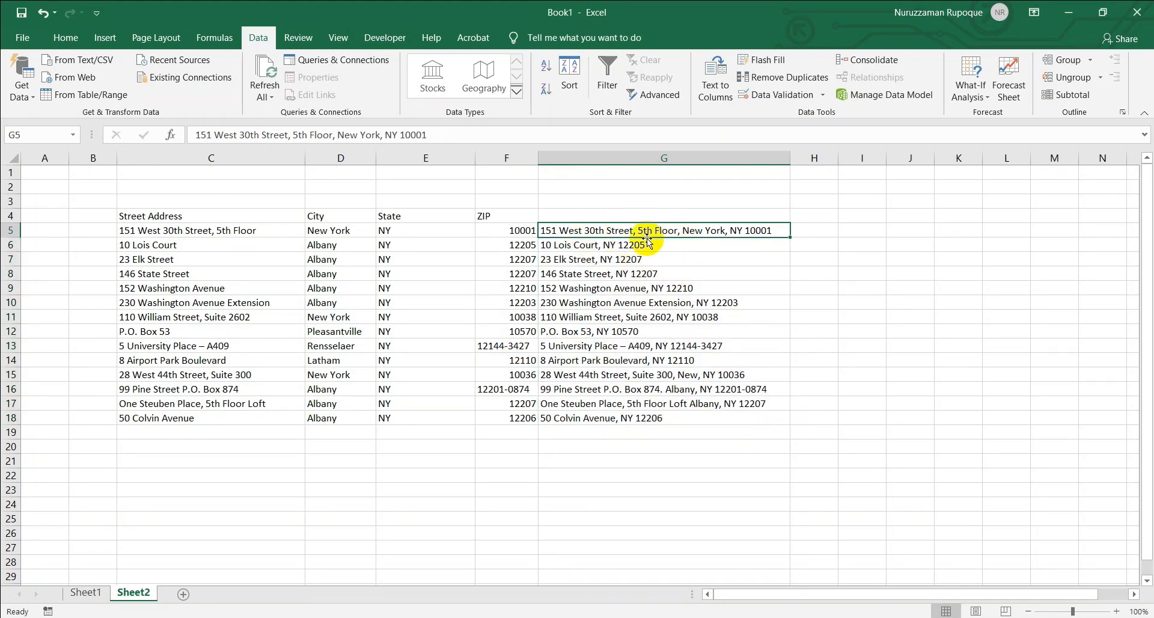
{"action": "left_click_drag", "start_coordinate": [644, 228], "coordinate": [652, 410]}
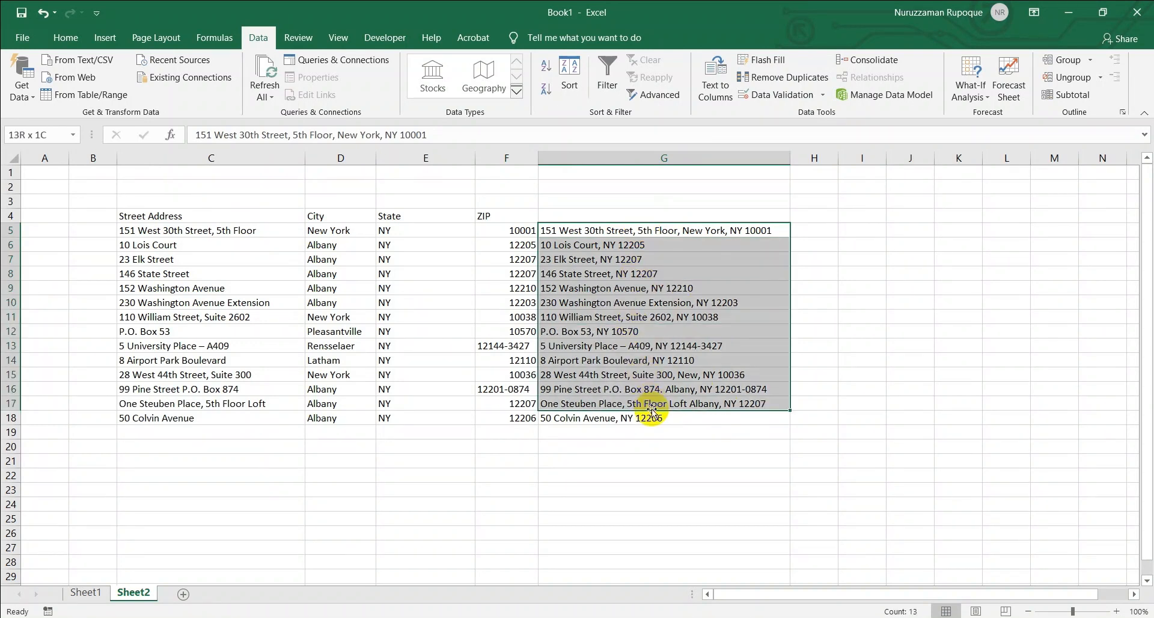
{"action": "left_click_drag", "start_coordinate": [190, 230], "coordinate": [518, 418]}
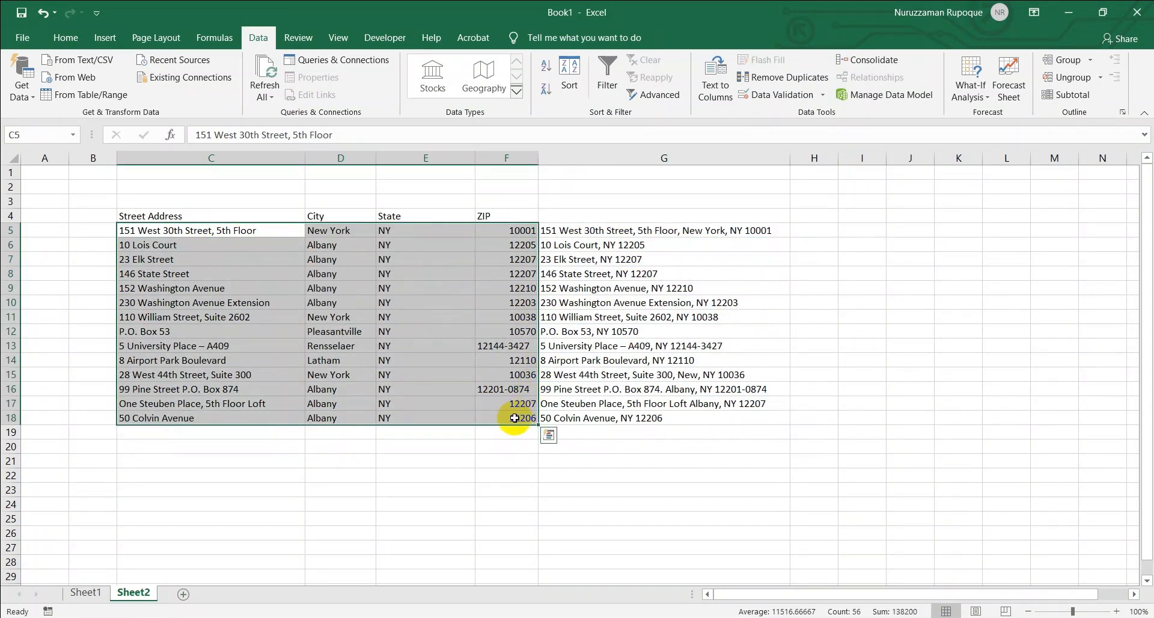
{"action": "left_click", "coordinate": [240, 229]}
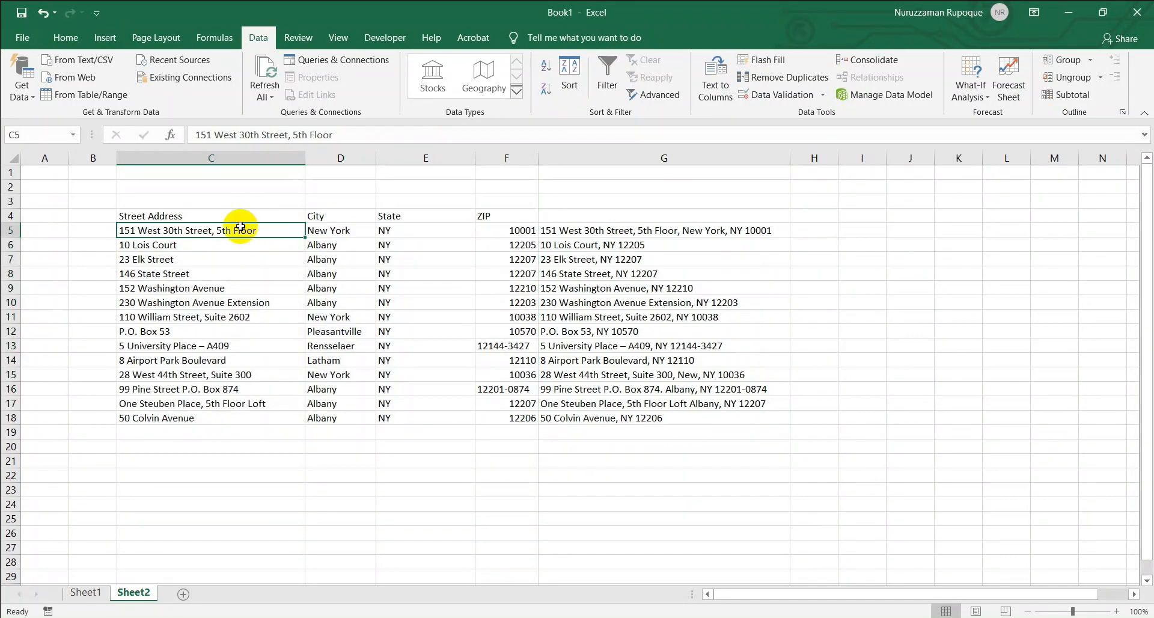
{"action": "left_click", "coordinate": [334, 229]}
{"action": "left_click", "coordinate": [405, 229]}
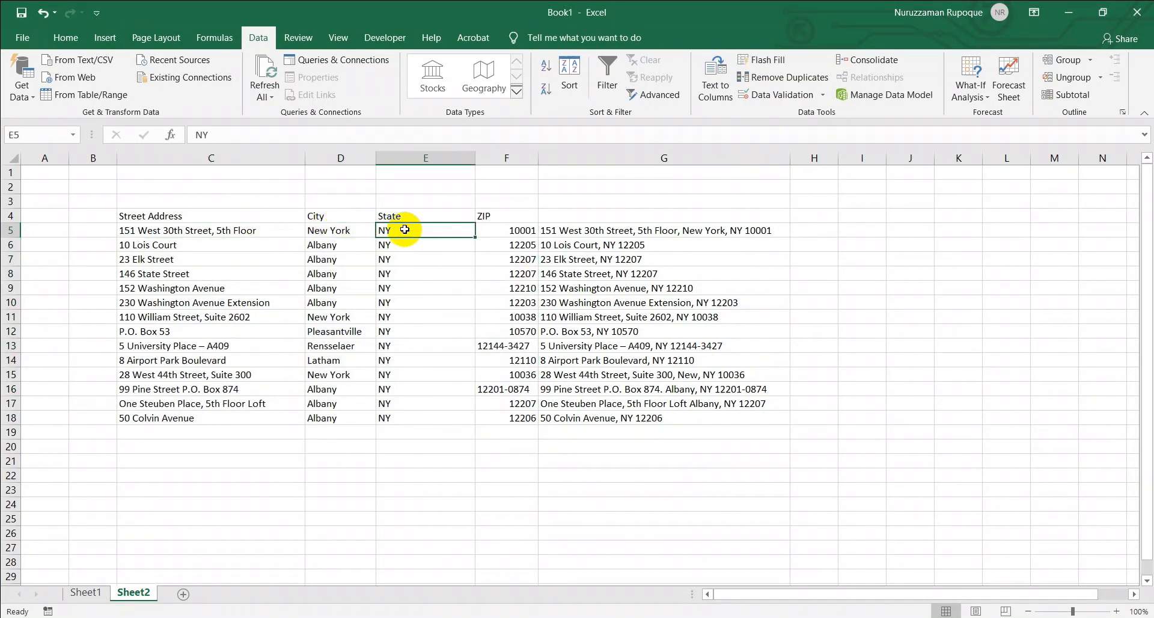
{"action": "left_click", "coordinate": [515, 229]}
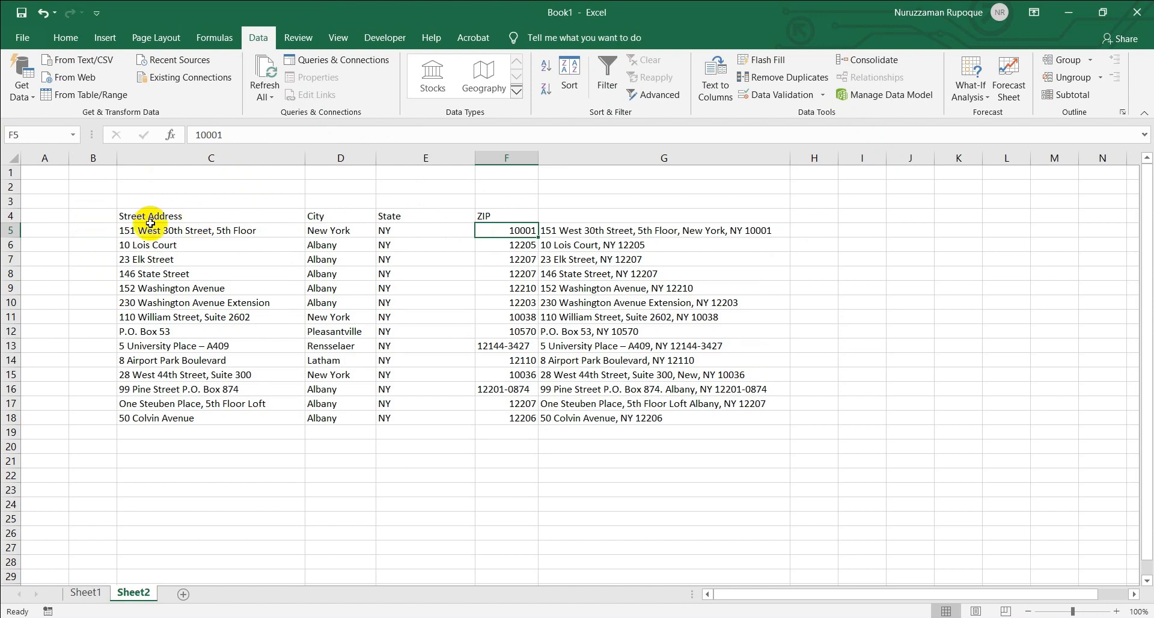
{"action": "left_click_drag", "start_coordinate": [155, 218], "coordinate": [574, 445]}
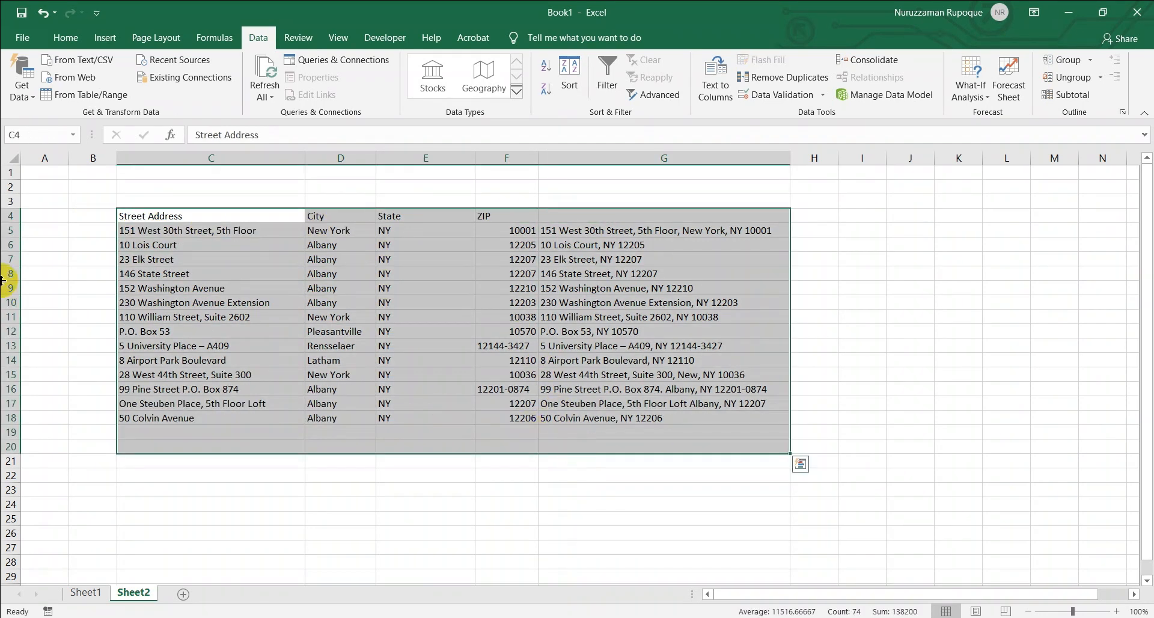